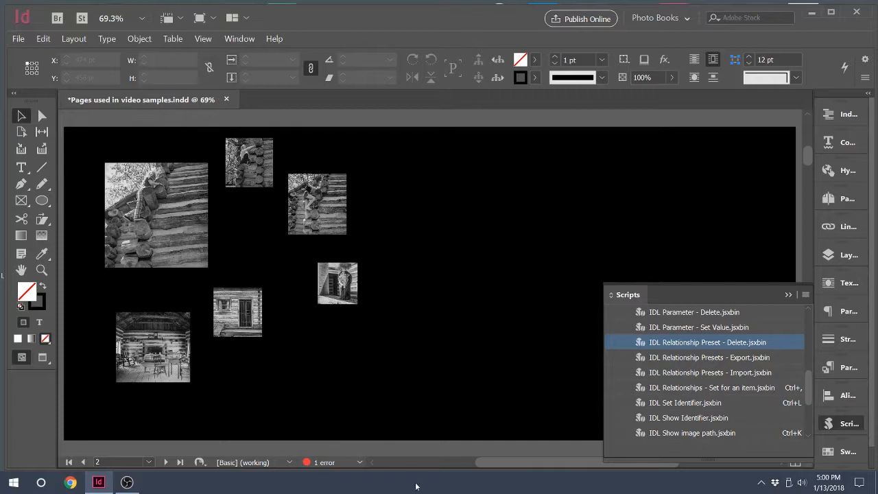
- Check the identifier assigned to the image of the person climbing the log wall at the upper middle of the spread
left_click(299, 216)
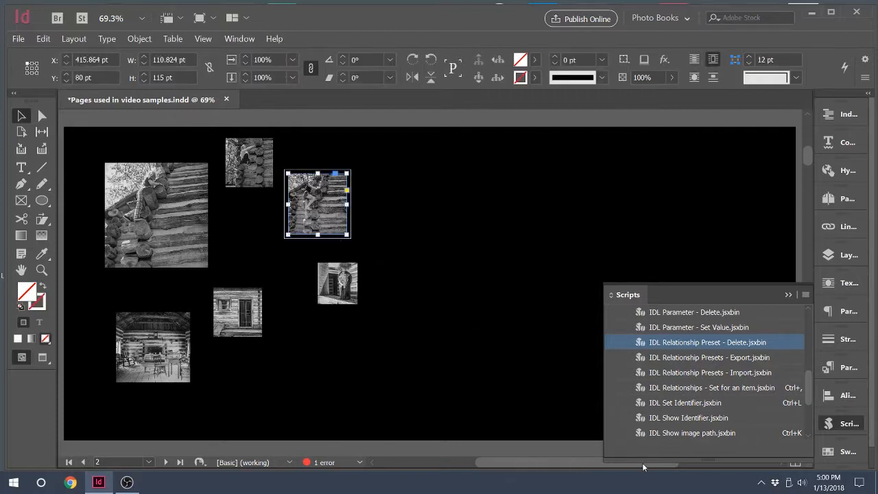
double_click(697, 404)
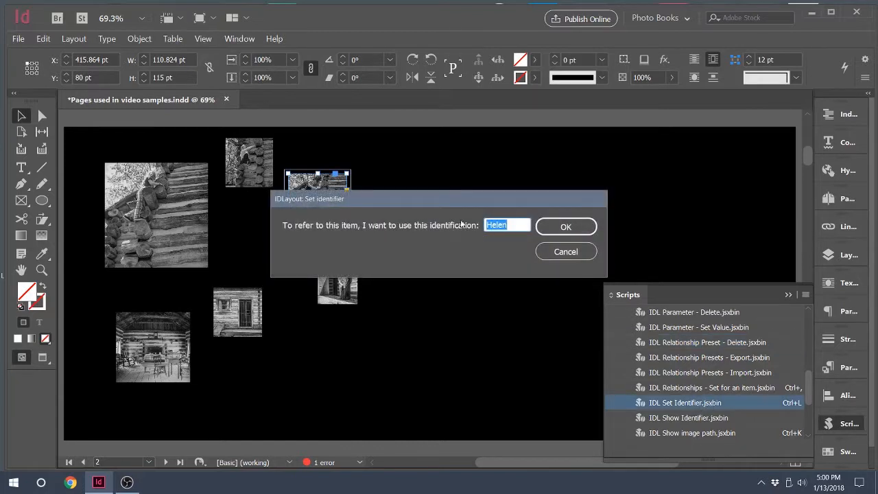
left_click(573, 260)
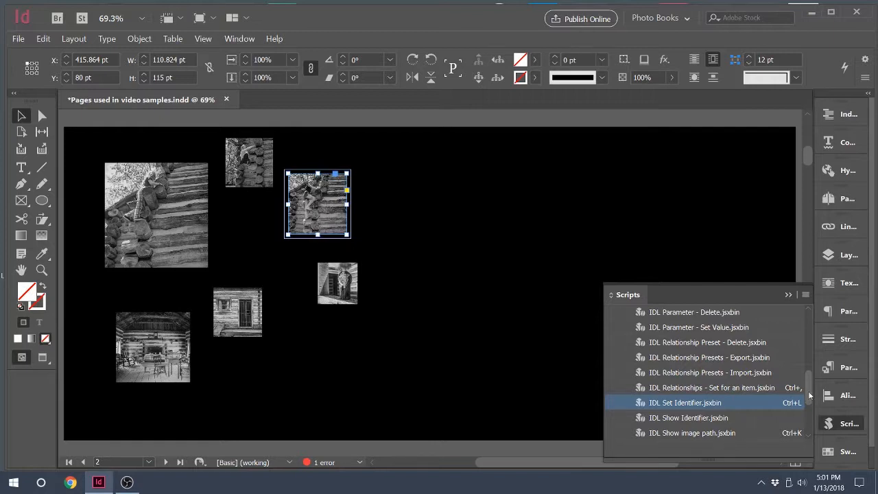
- Run IDL Move to corner on the selected image with position choice 9 and accept the new arrangement
scroll(807, 386, "up", 1)
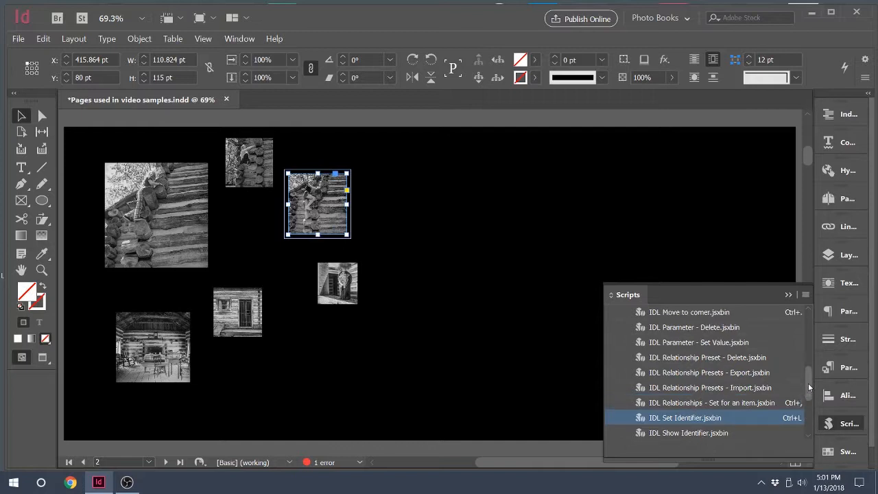
scroll(807, 382, "up", 1)
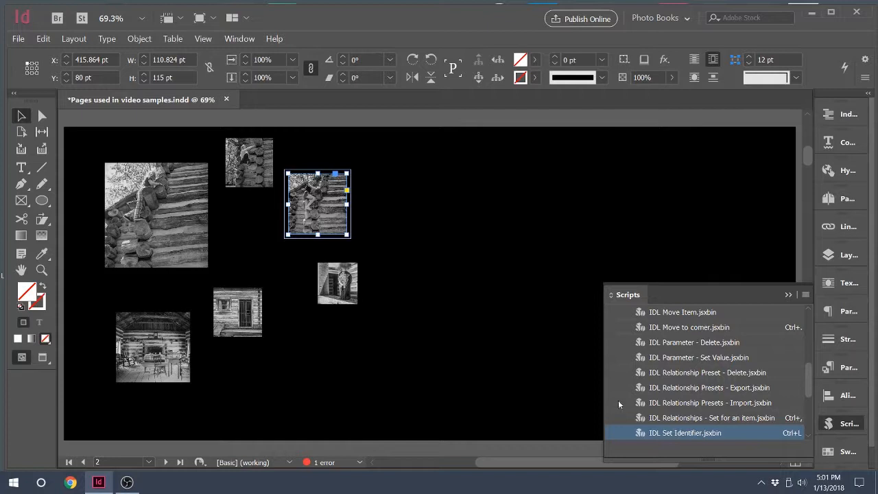
double_click(688, 327)
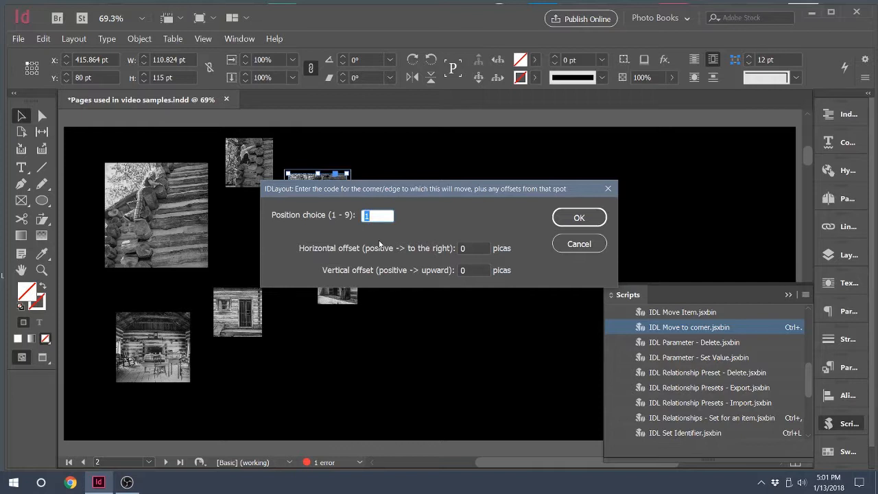
left_click_drag(432, 192, 422, 264)
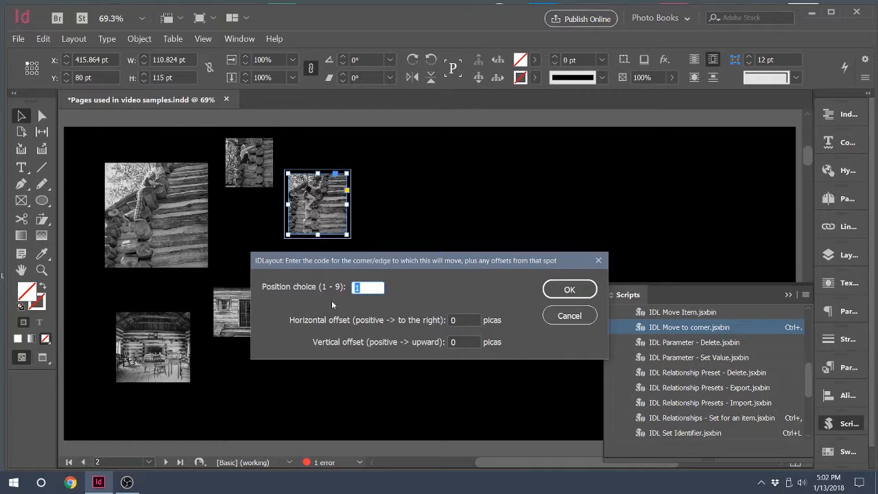
type("9")
left_click(554, 289)
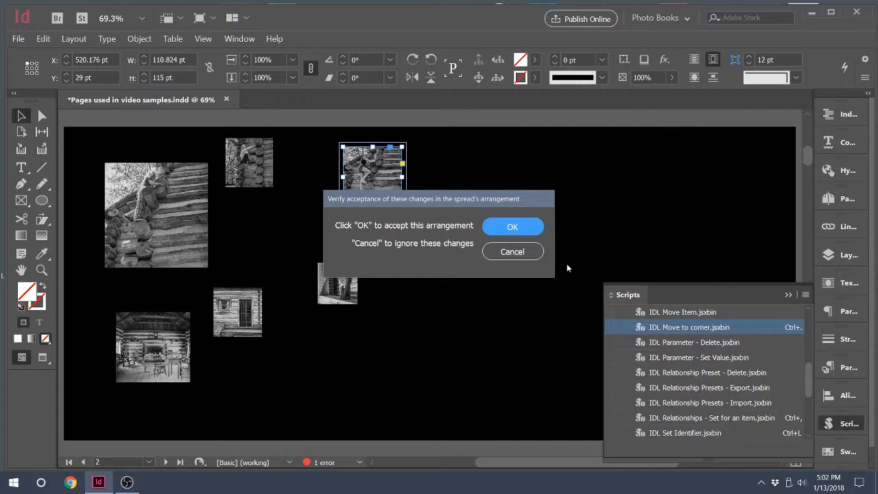
left_click(522, 229)
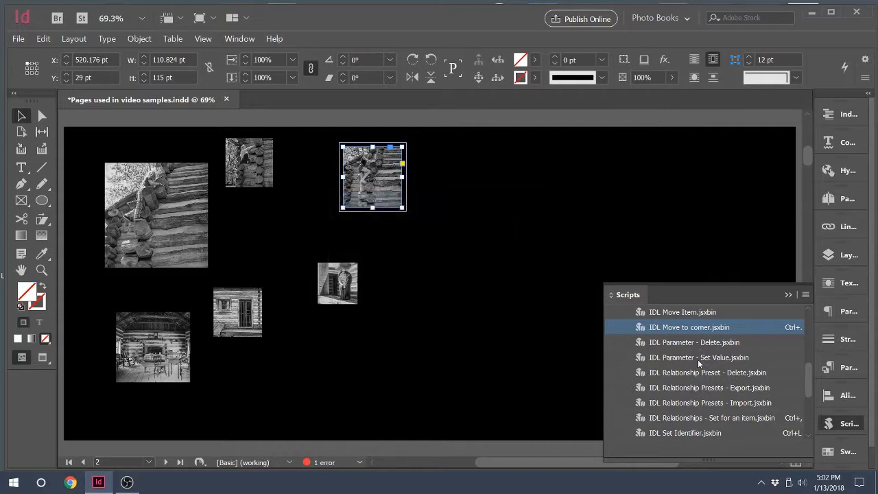
- Set relationships for the small image at the page's top, basing its location on the margins of the image just moved to the corner
left_click(236, 179)
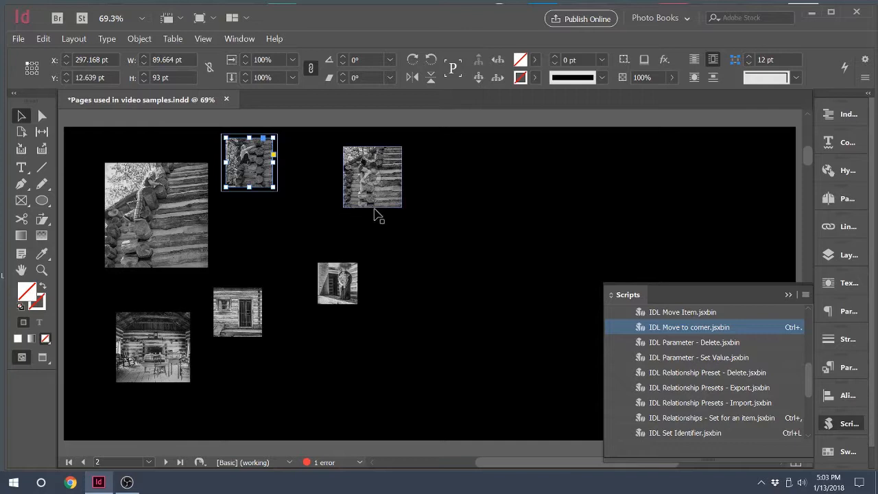
double_click(688, 420)
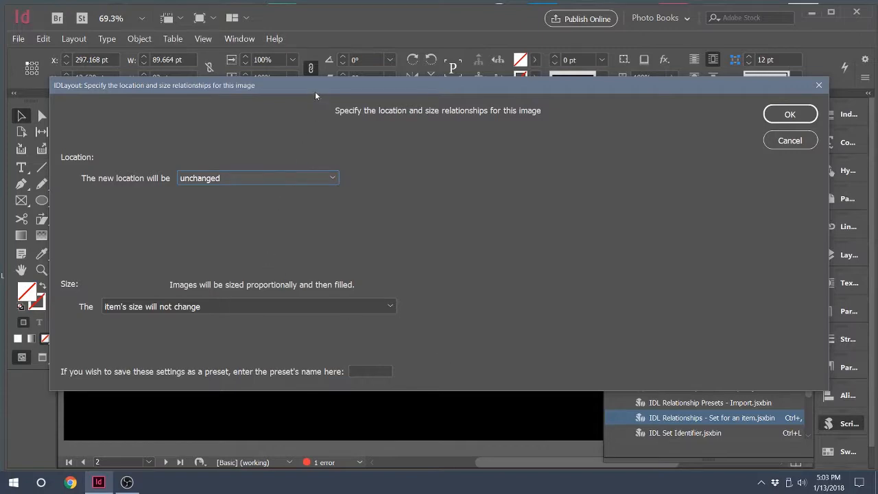
left_click_drag(315, 94, 622, 80)
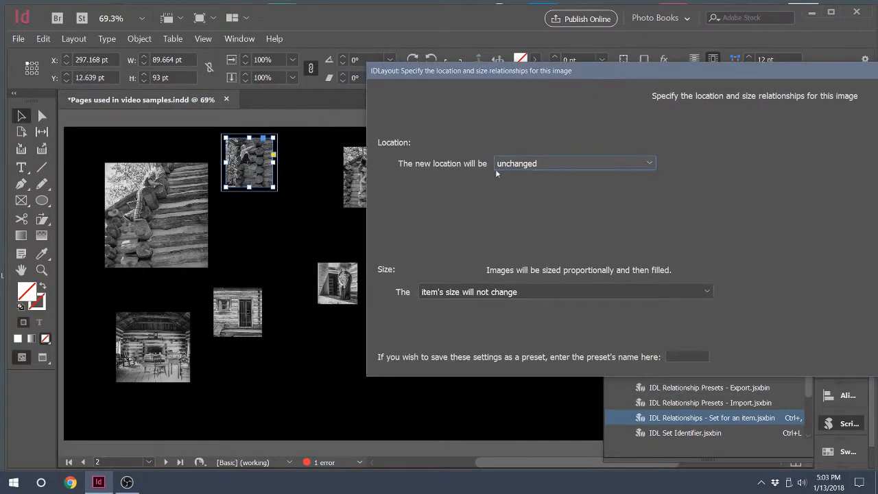
left_click(650, 164)
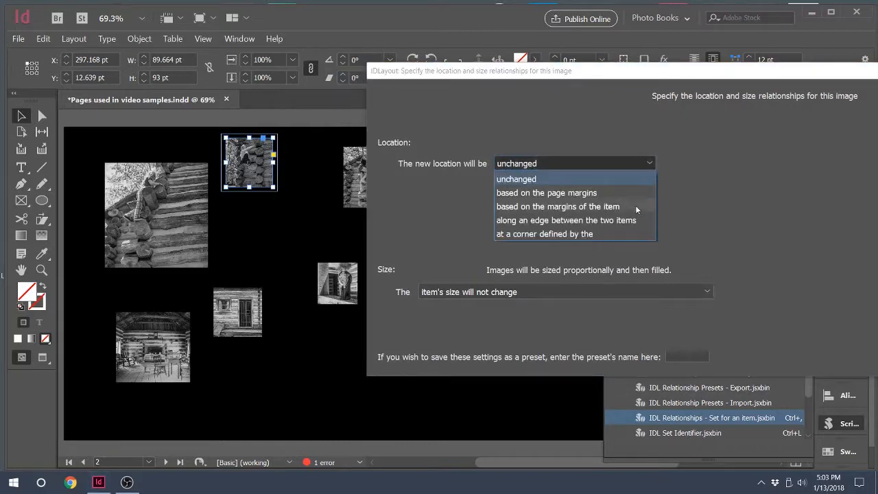
left_click(603, 207)
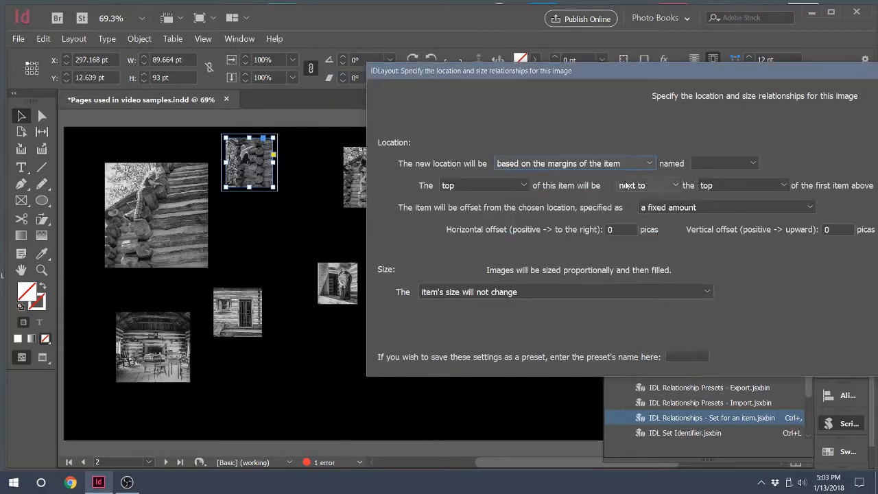
left_click(750, 162)
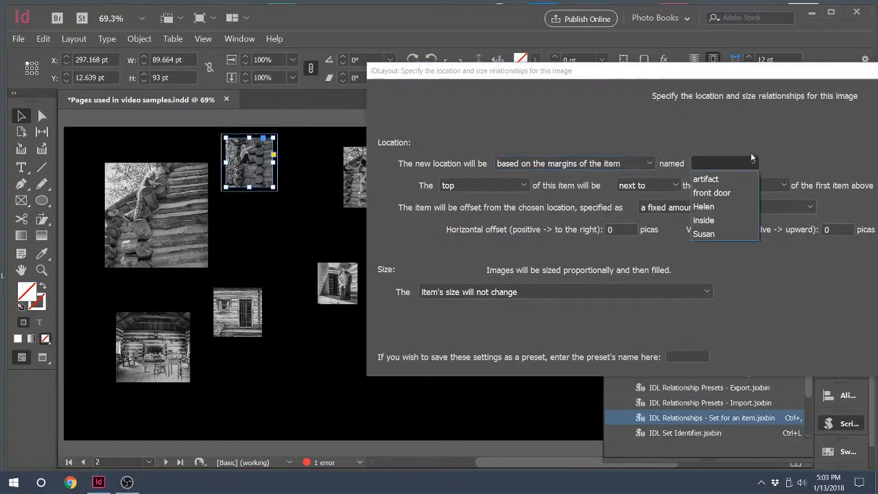
left_click(713, 206)
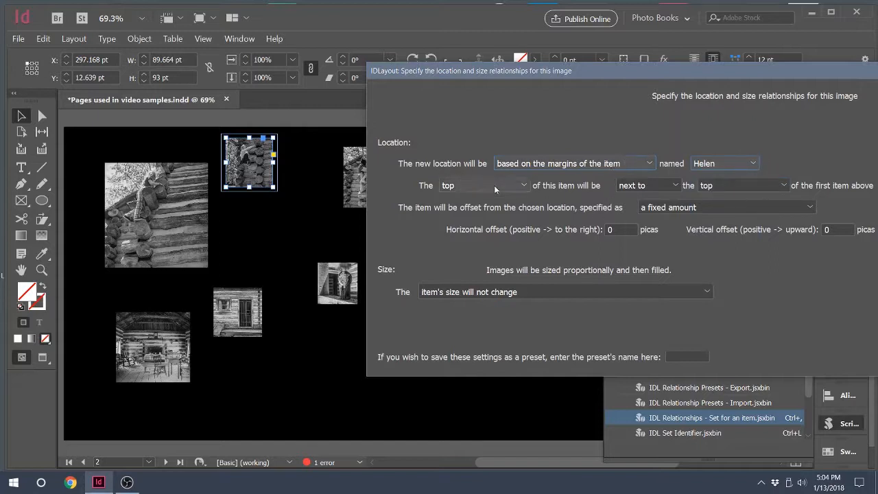
- Place the upper right corner of this item next to the upper left corner of the reference image
left_click(524, 186)
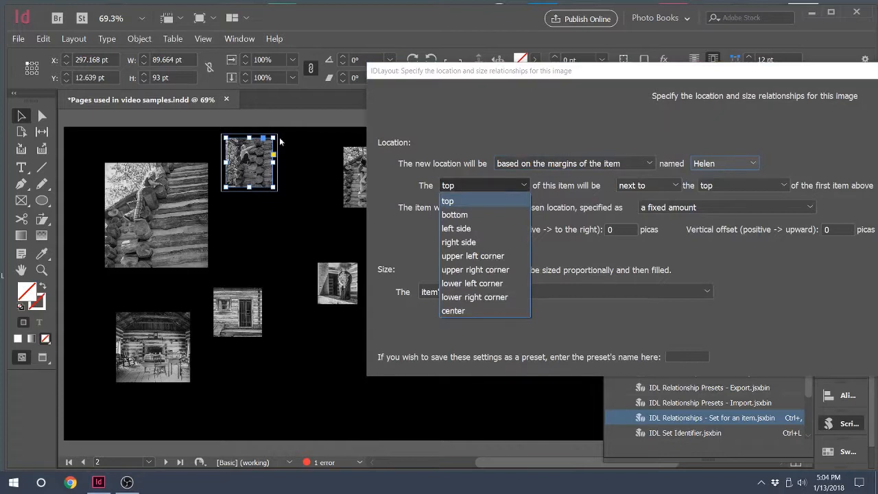
left_click(497, 269)
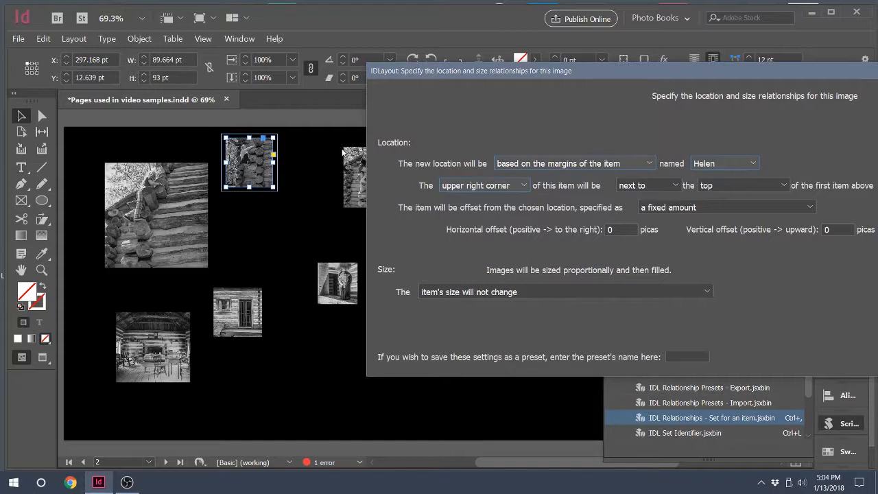
left_click(778, 192)
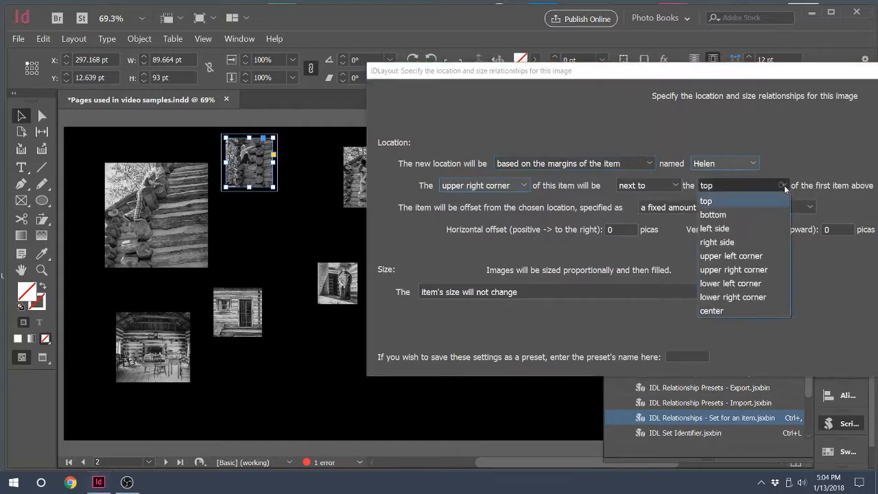
left_click(757, 253)
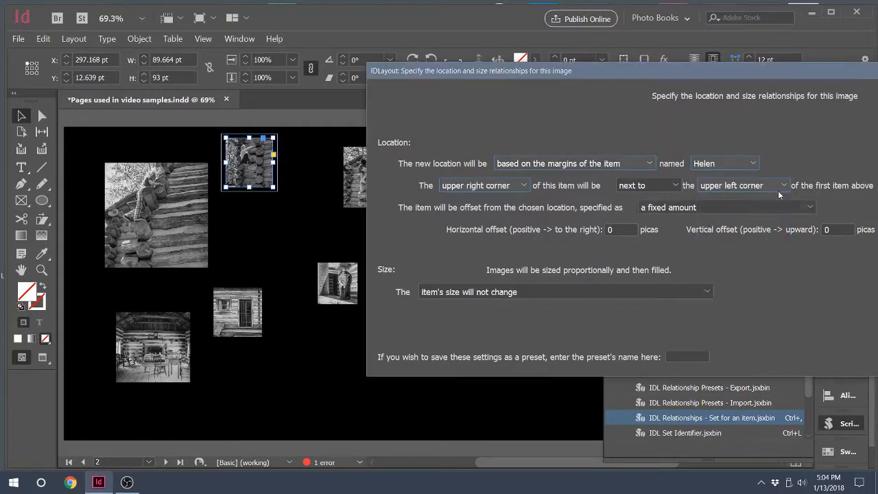
- Specify the item's offset as a percentage of the size of the item named, choosing the same reference image
left_click(810, 208)
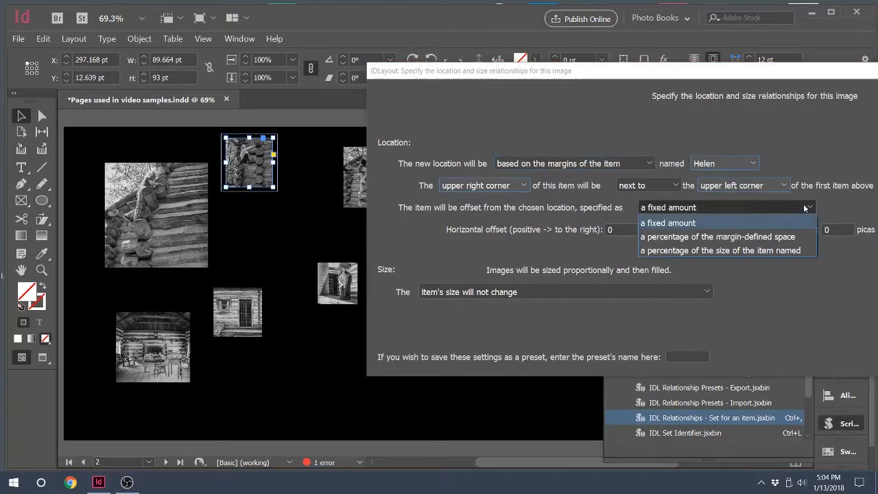
left_click(783, 251)
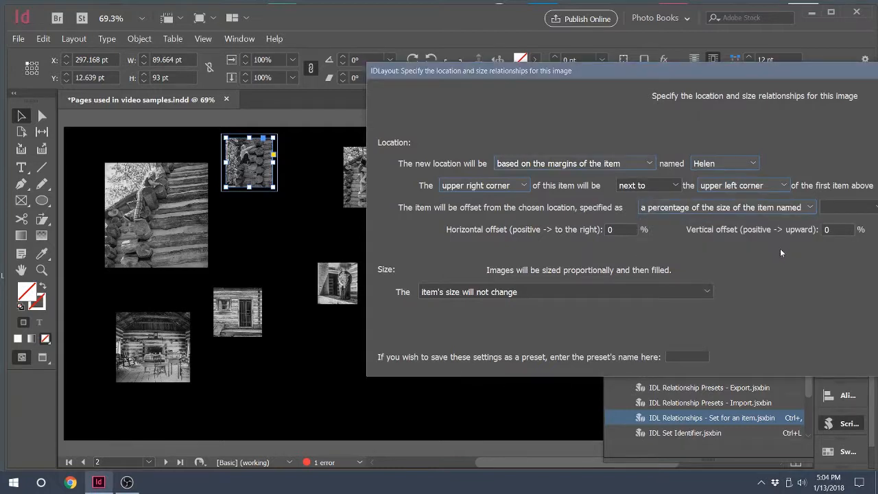
left_click_drag(661, 72, 643, 72)
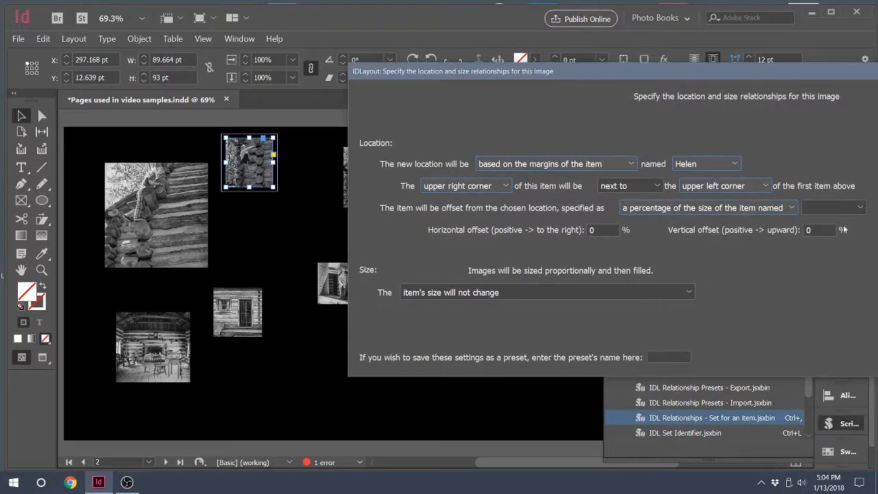
left_click(833, 209)
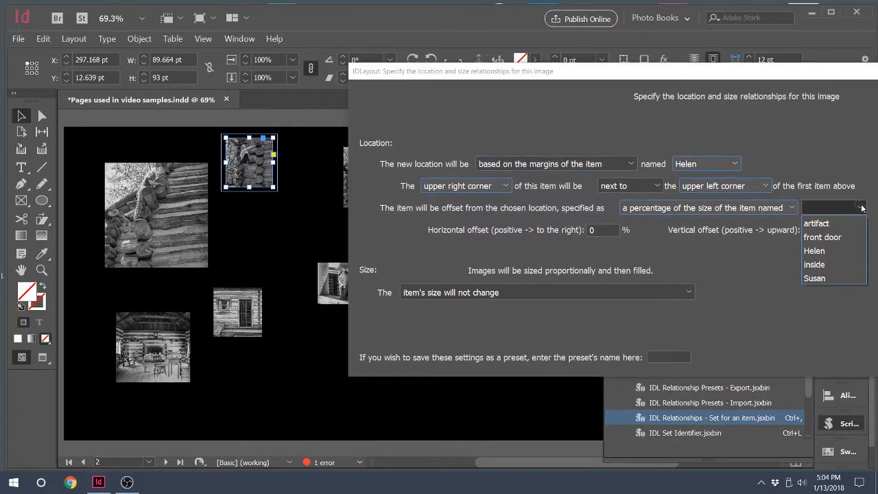
left_click(837, 251)
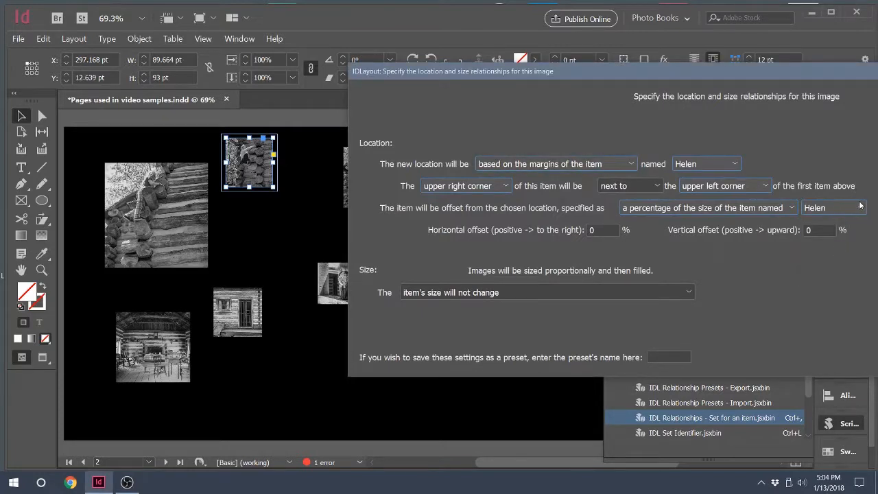
left_click(795, 208)
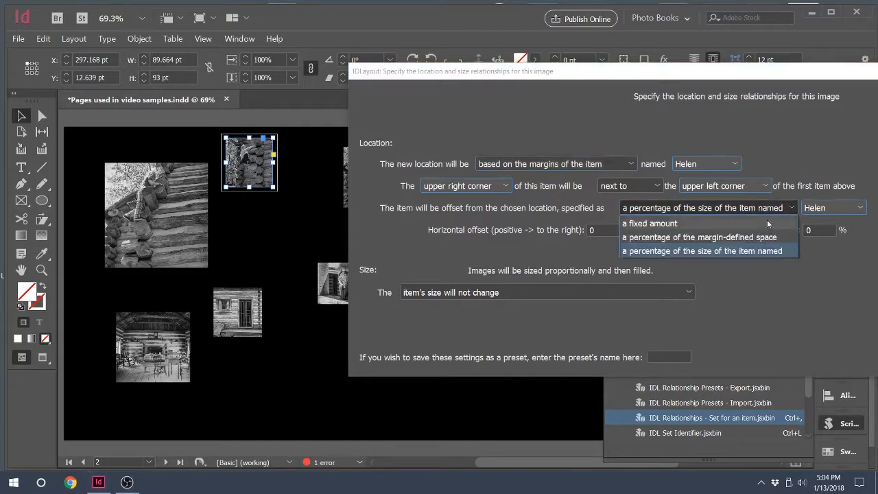
left_click(767, 223)
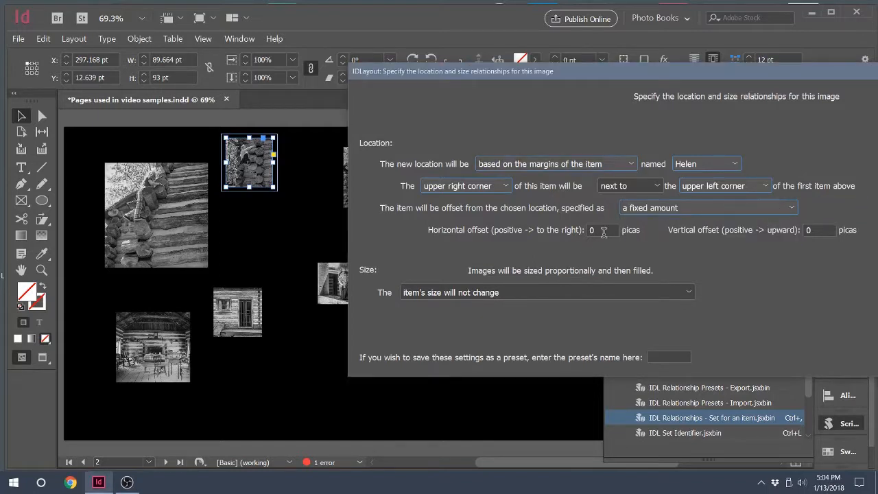
left_click(790, 208)
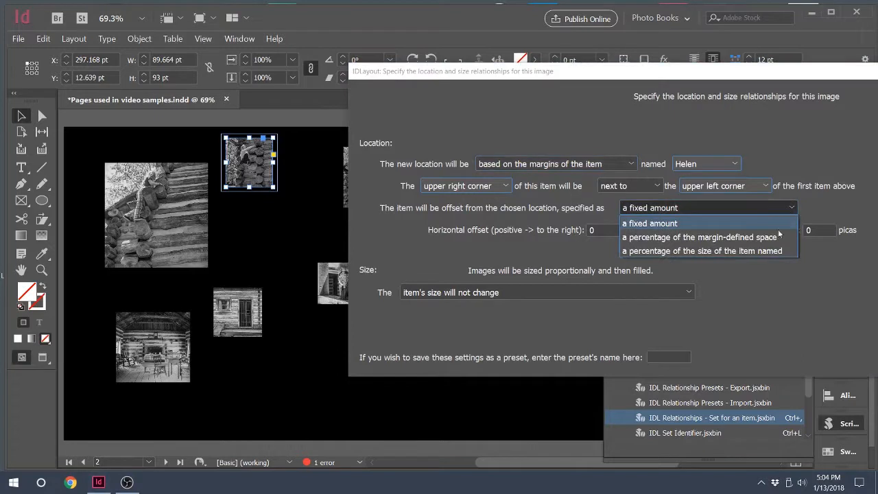
left_click(785, 250)
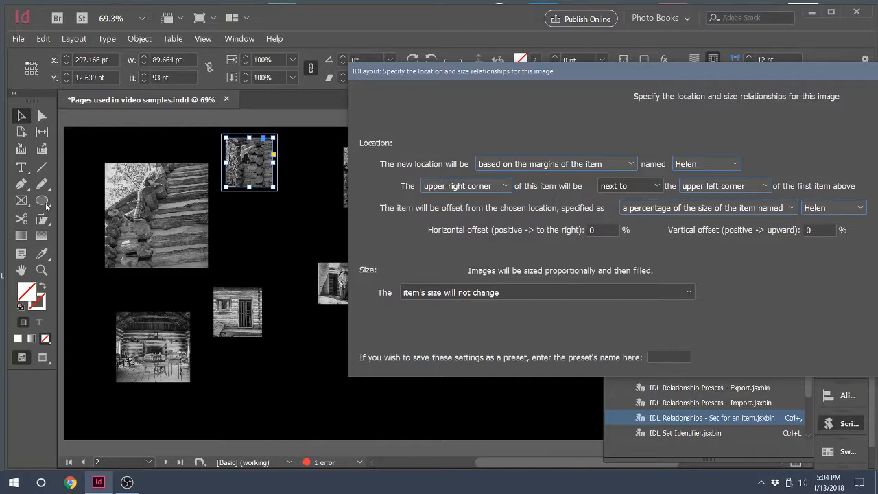
- Enter the parameter Hoff as the horizontal offset and Voff as the vertical offset
left_click(594, 231)
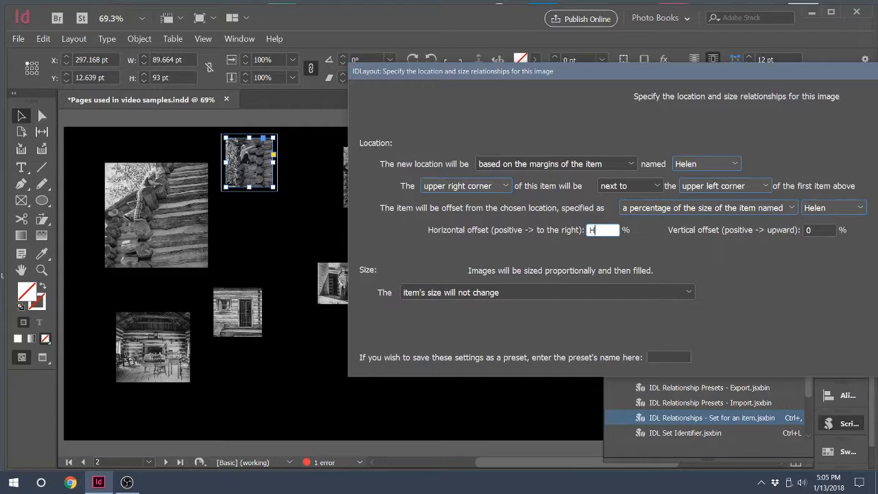
type("off")
key("Tab")
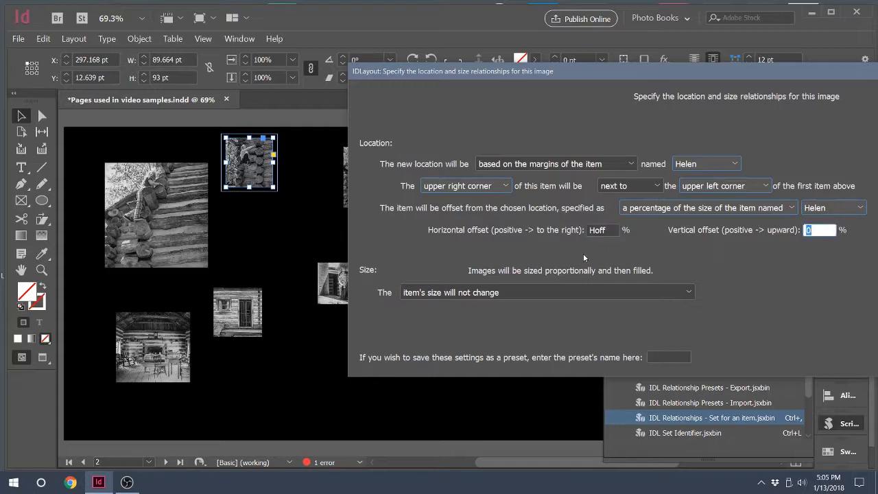
type("Voff")
- Base the item's height on the height of the first image named above
left_click(669, 292)
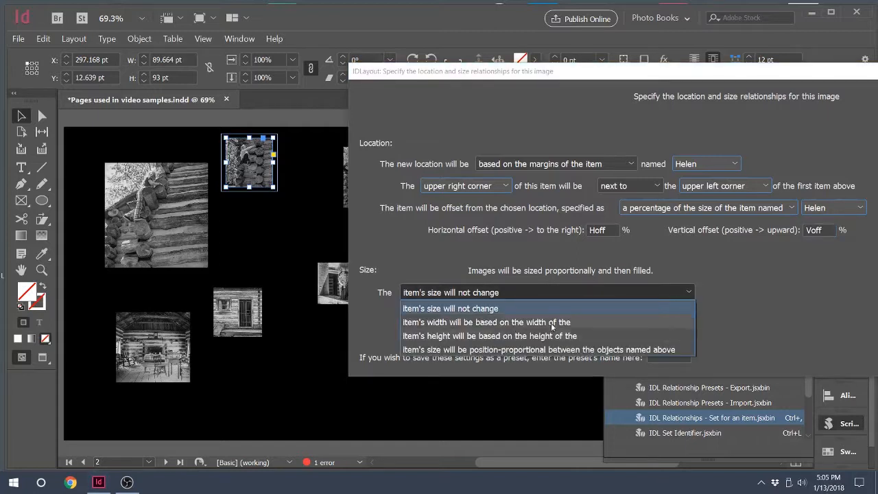
left_click(591, 335)
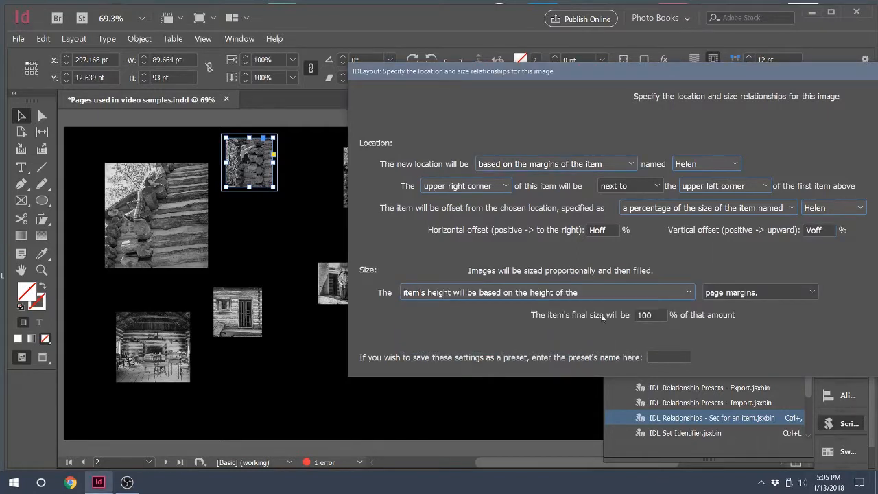
left_click(812, 293)
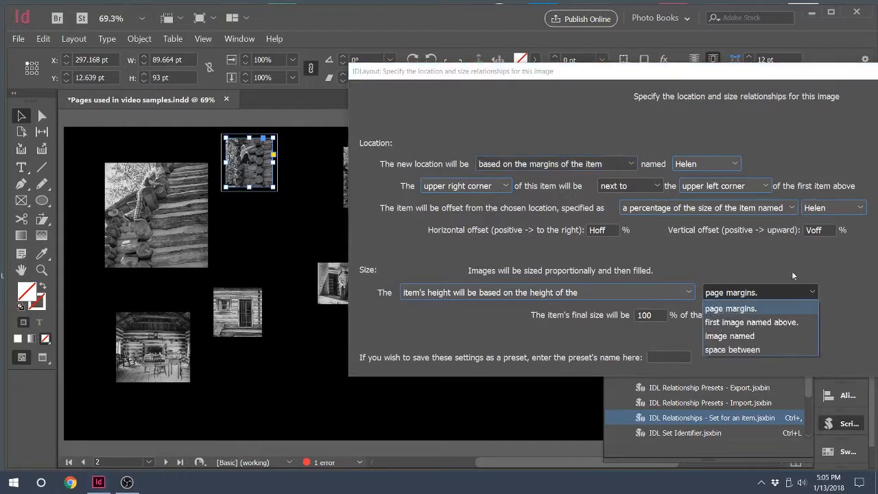
left_click(802, 323)
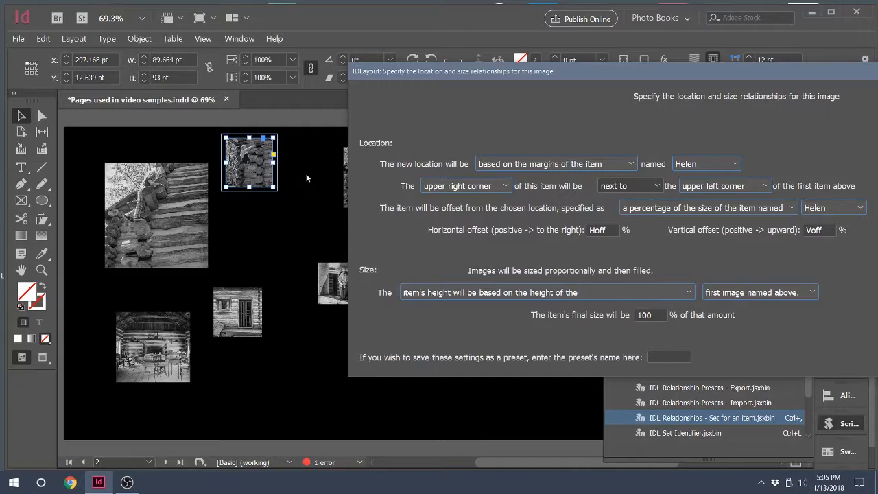
- Save the relationship settings as a preset named leftdown and apply them to the selected image
left_click(670, 357)
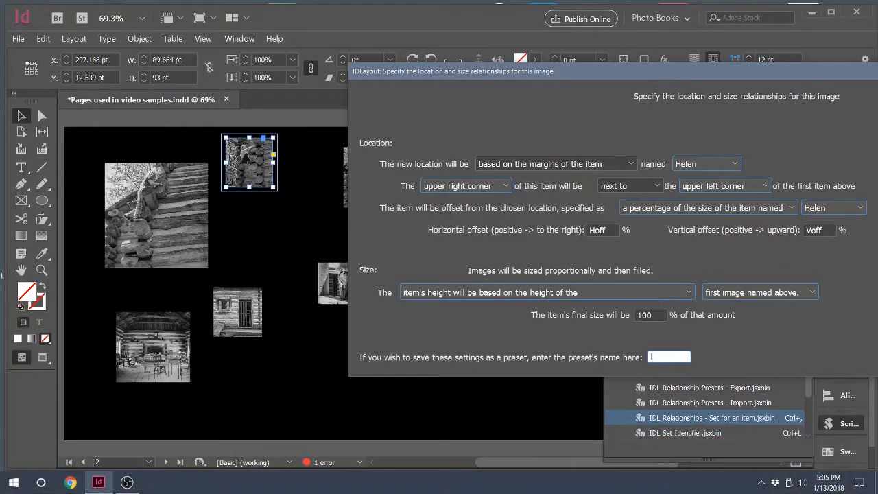
type("leftdown")
left_click_drag(581, 74, 269, 71)
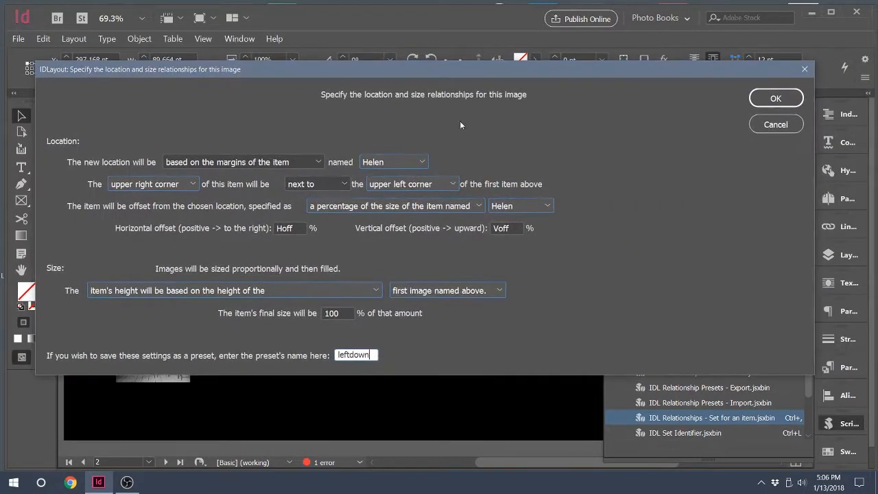
left_click(759, 100)
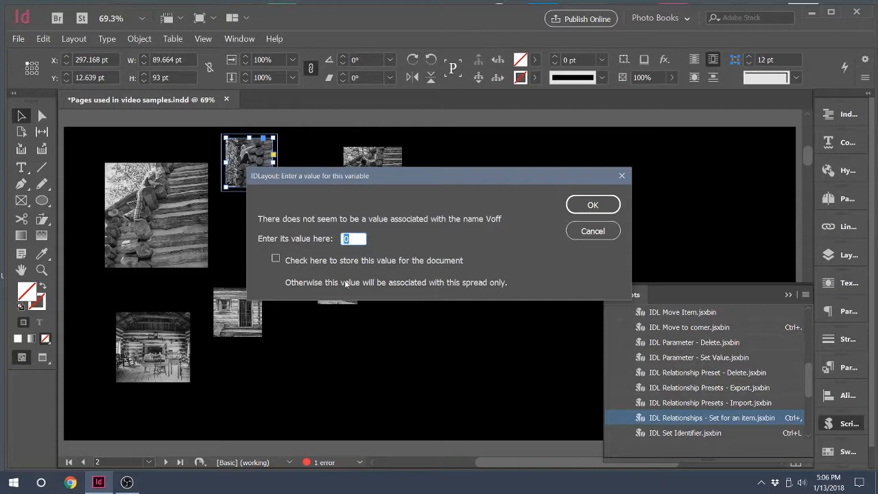
- Give both offset parameters, Voff and Hoff, the value -10 for this spread and accept the new arrangement
type("*")
key("BackSpace")
type("-10")
left_click(577, 206)
key("BackSpace")
type("-10")
left_click(582, 205)
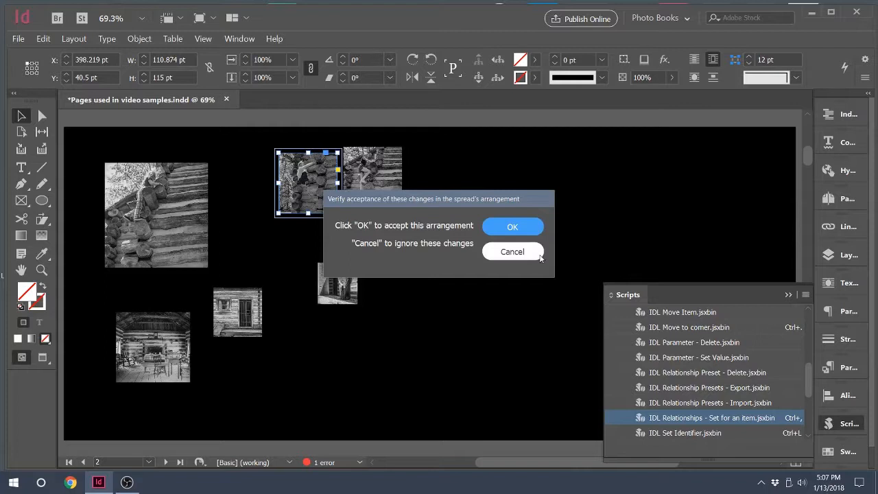
left_click(521, 227)
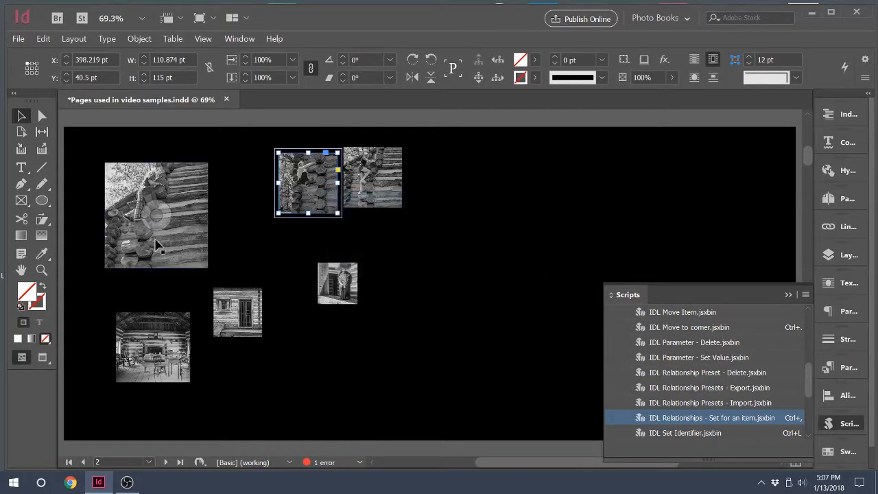
- Run the IDL Relationships - Set for an item script on the large log-wall image and load the leftdown preset
left_click(190, 238)
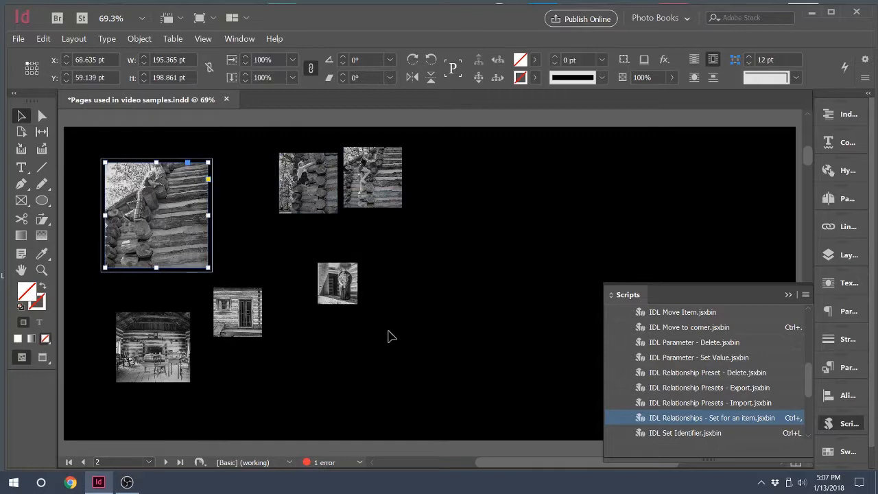
double_click(662, 418)
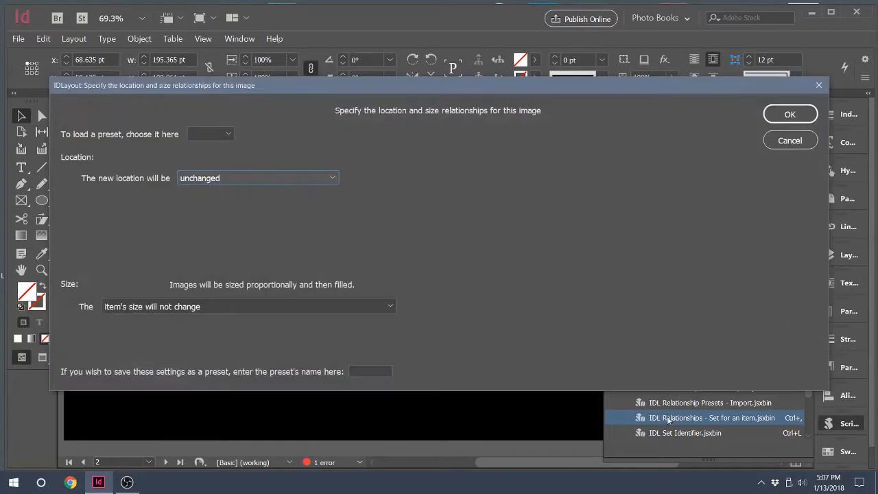
left_click(229, 135)
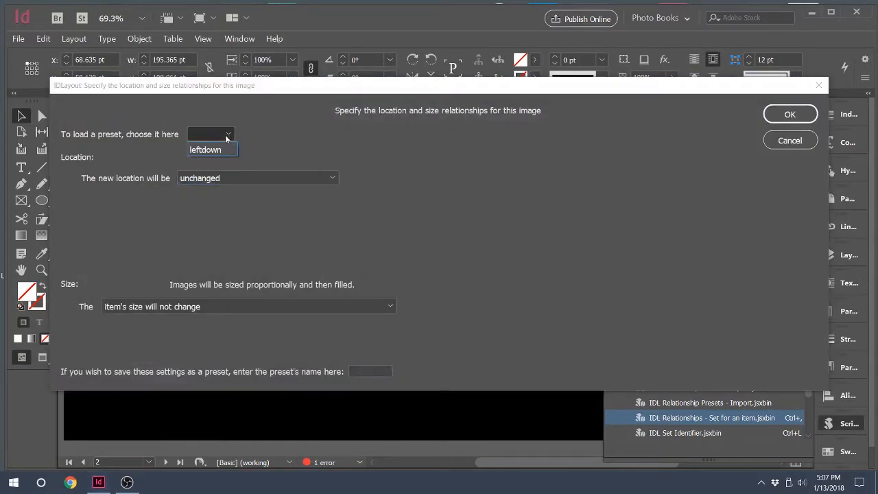
left_click(220, 148)
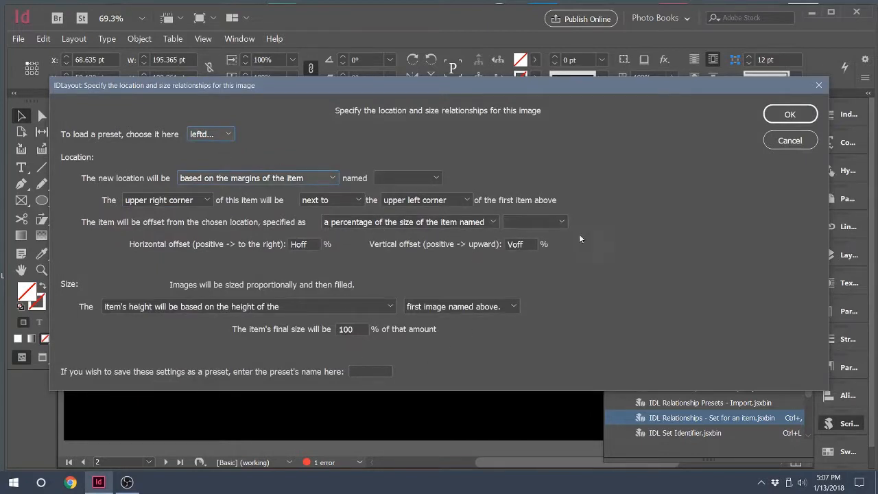
- Base the offset on the rightmost upper image's size and the location on the image beside it, and accept the arrangement
left_click(561, 221)
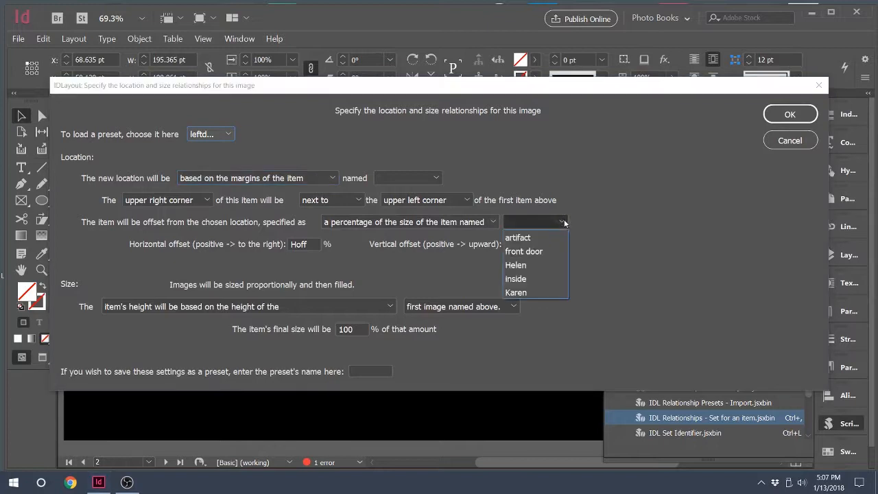
left_click(547, 263)
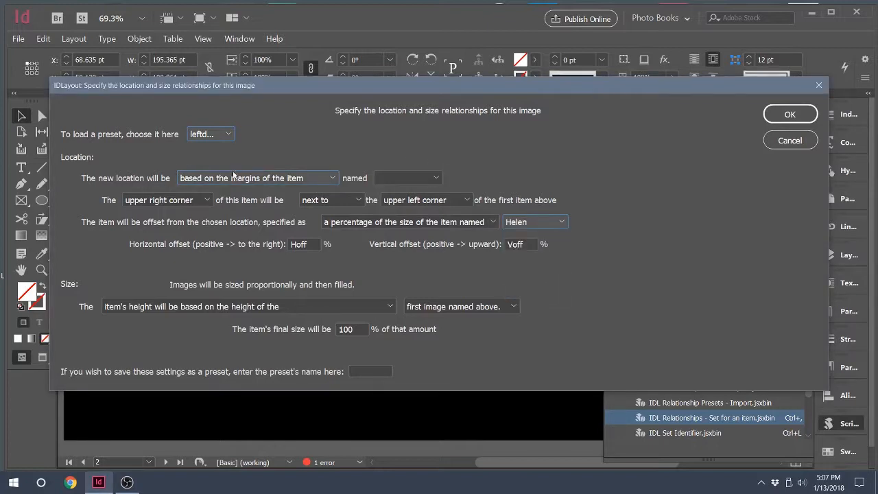
left_click(435, 178)
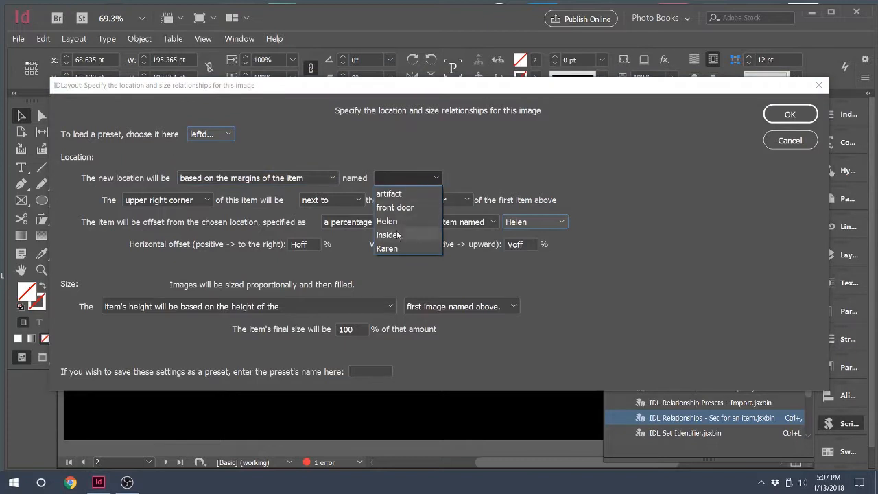
left_click(407, 249)
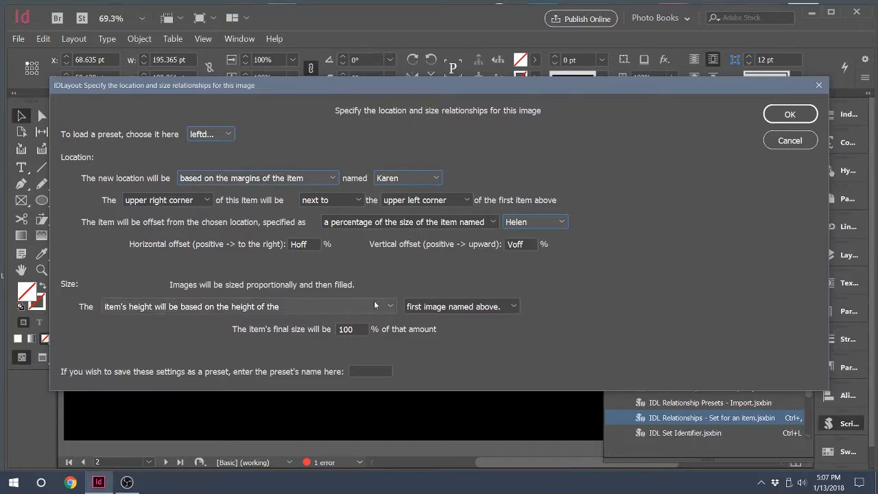
left_click(787, 114)
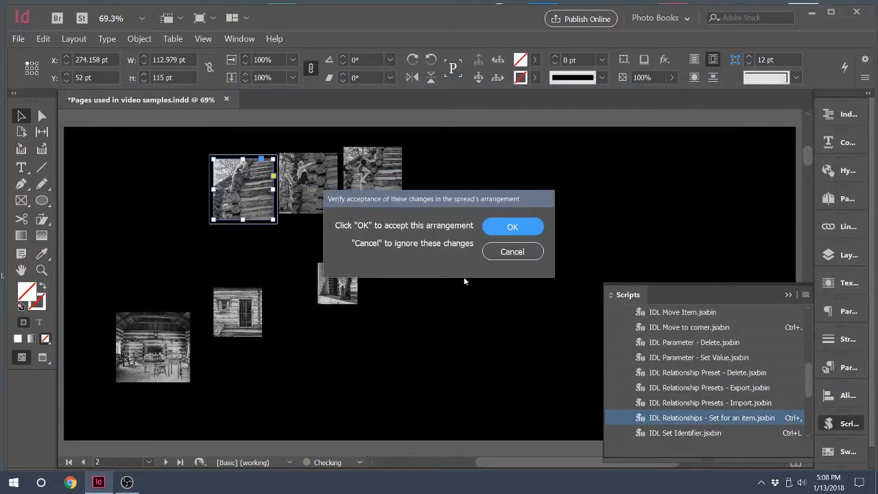
left_click(524, 229)
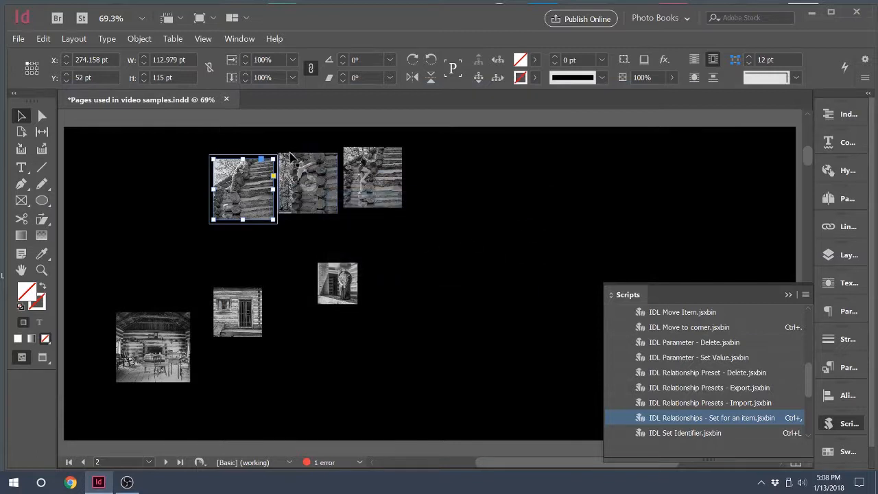
- For the front door image, place its top next to the bottom of the leftmost upper-row image, based on that item's margins
left_click(237, 314)
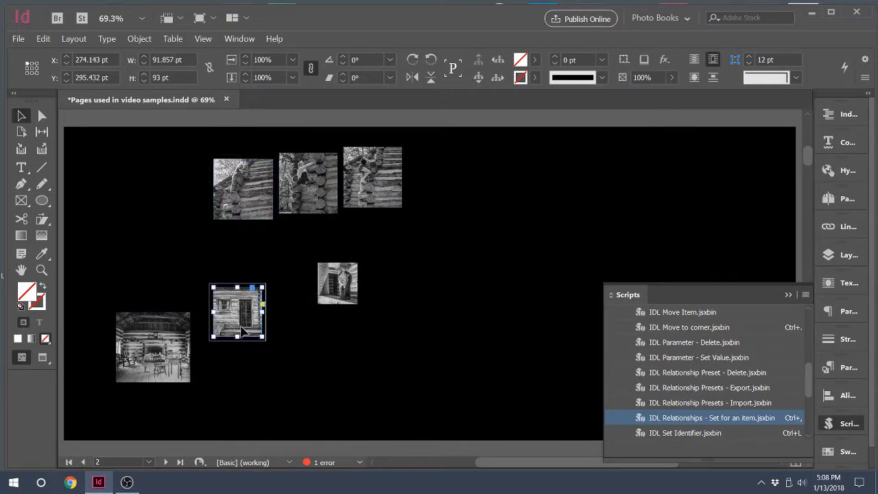
double_click(711, 418)
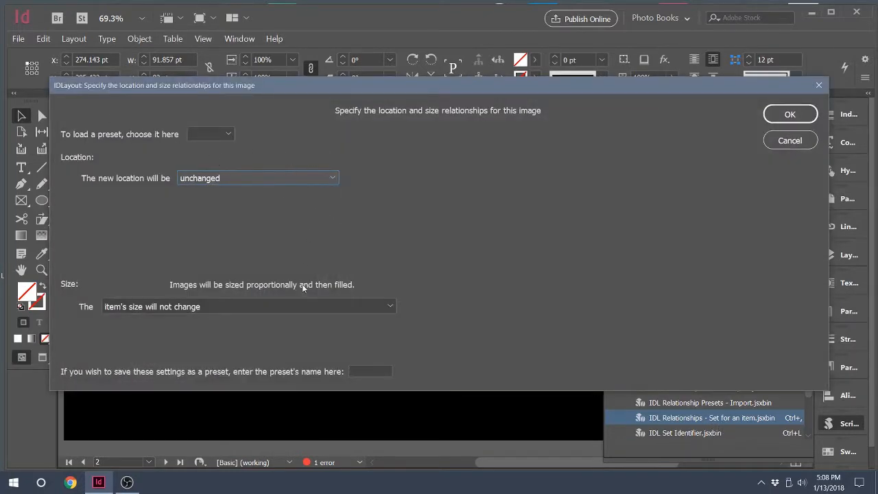
left_click(329, 179)
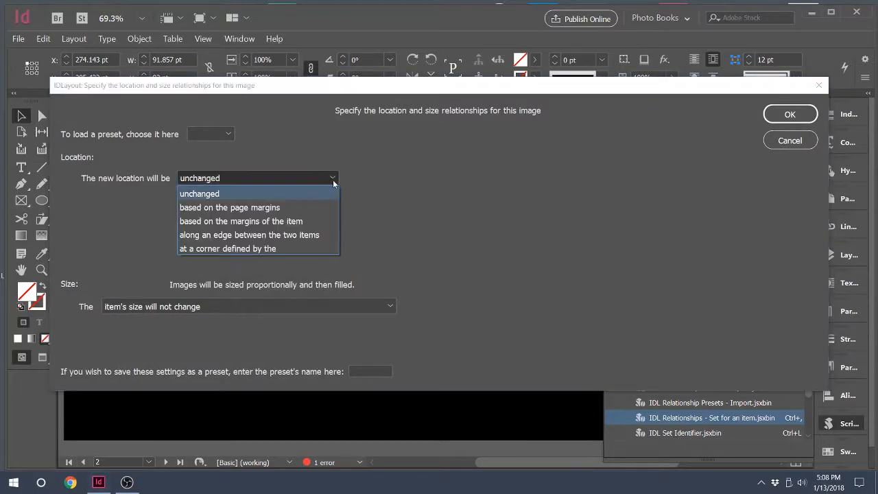
left_click(310, 221)
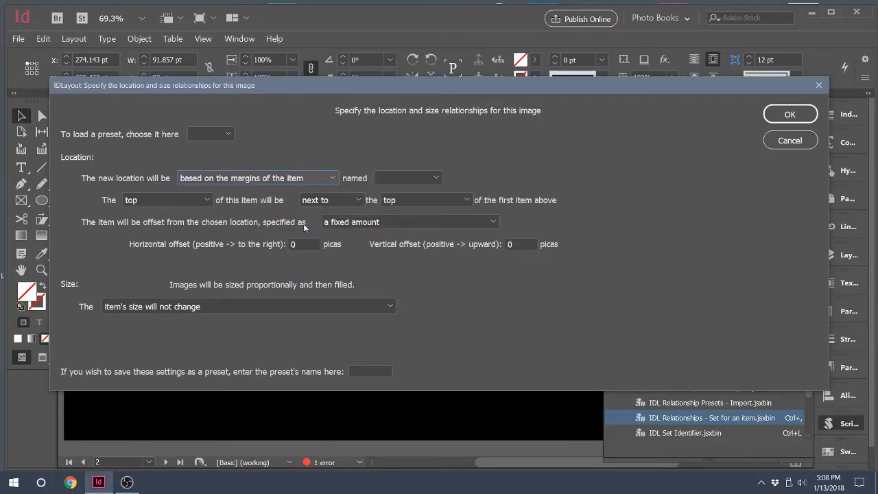
left_click(433, 179)
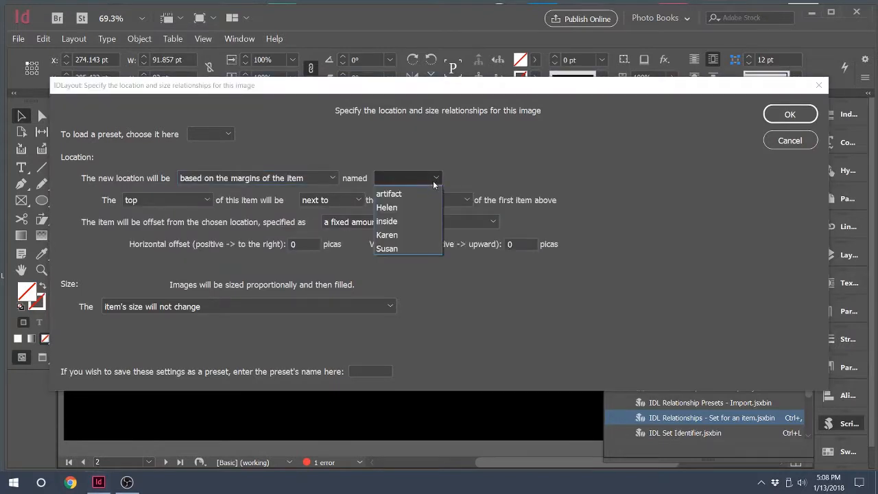
left_click(407, 249)
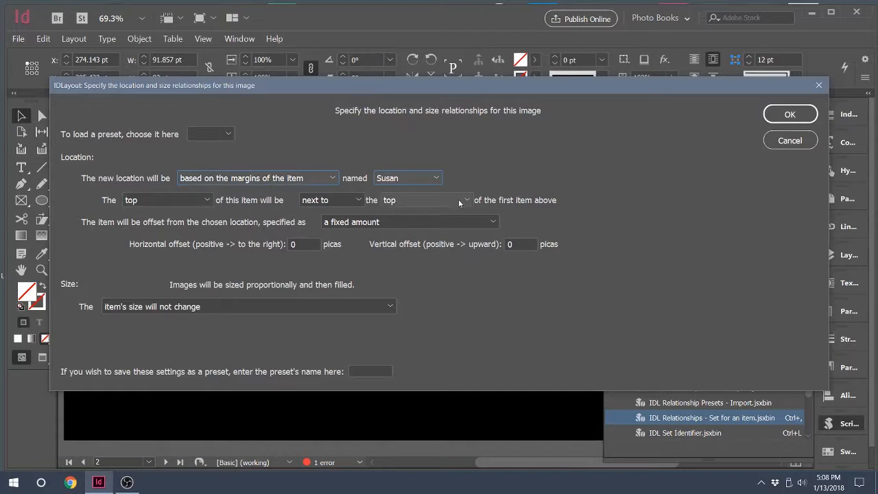
left_click(463, 199)
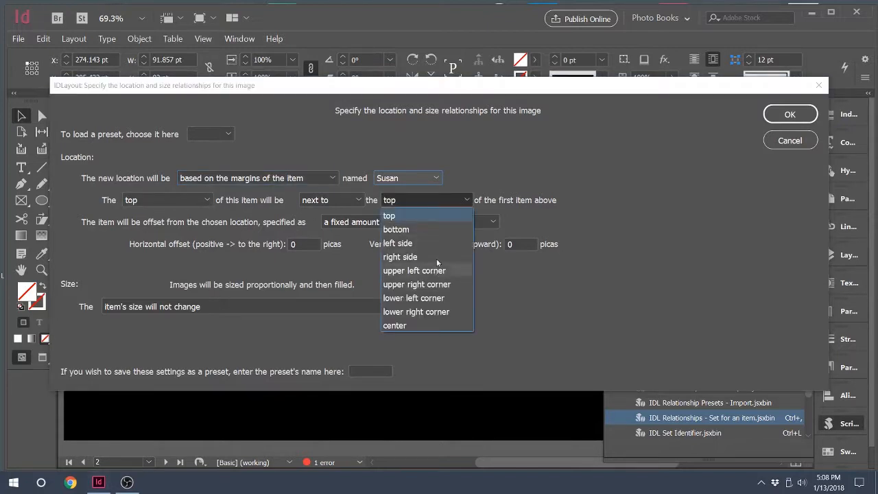
left_click(429, 229)
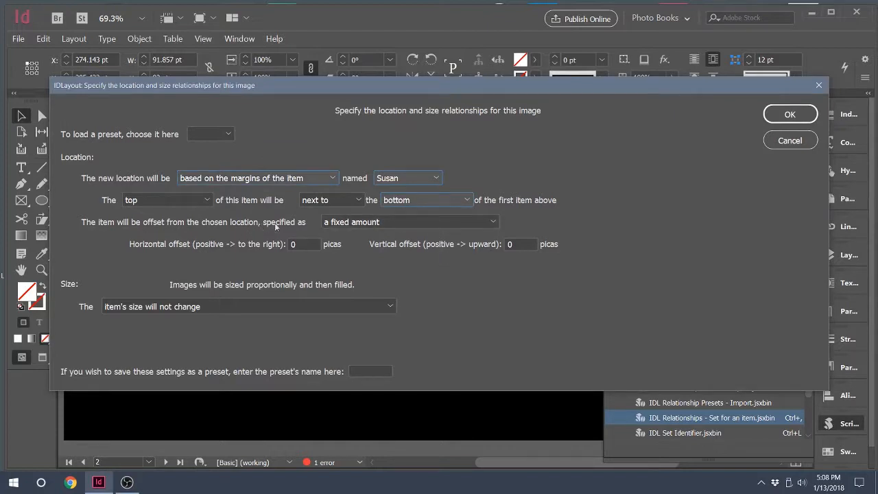
- Specify the offset as a percentage of the rightmost upper-row image's size, with Voff as the vertical offset
left_click(489, 223)
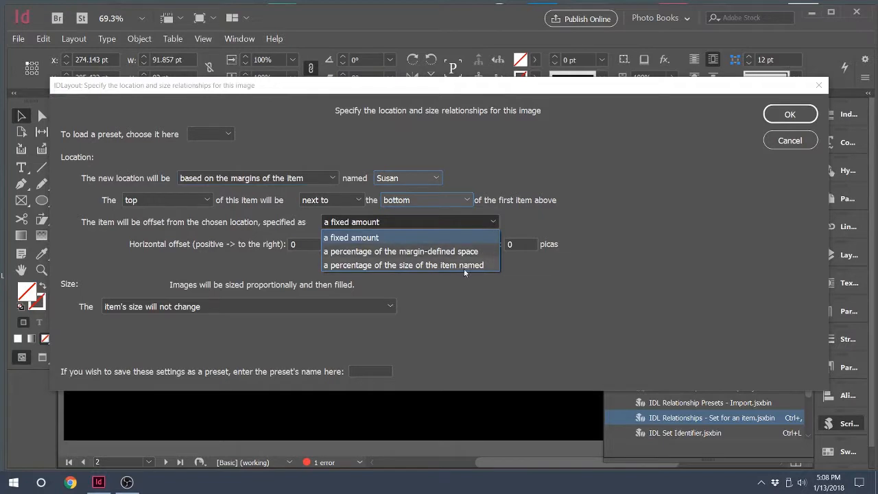
left_click(444, 266)
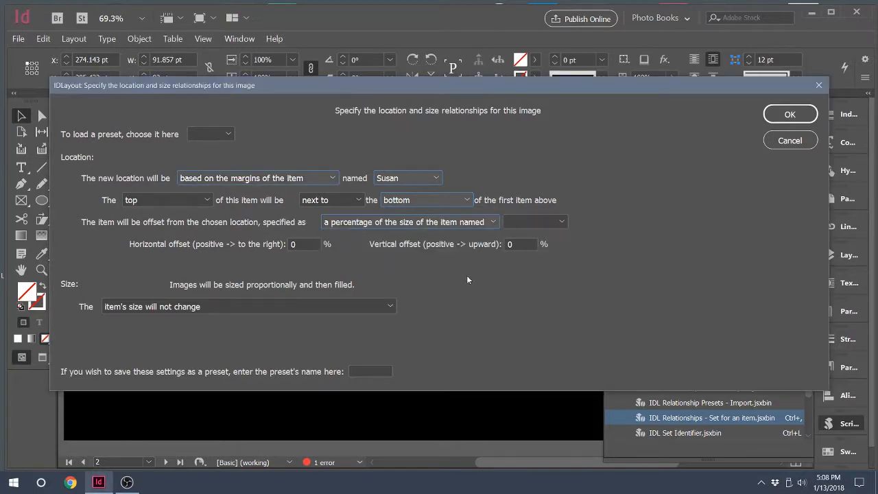
left_click(561, 221)
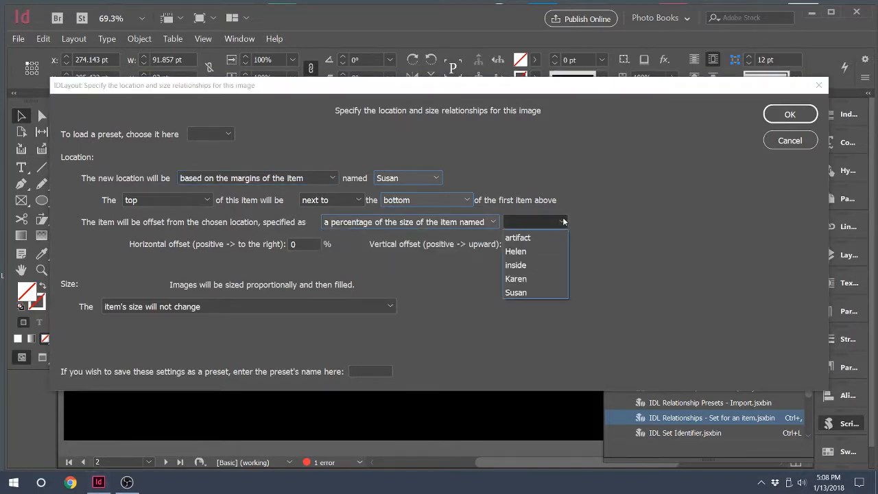
left_click(541, 252)
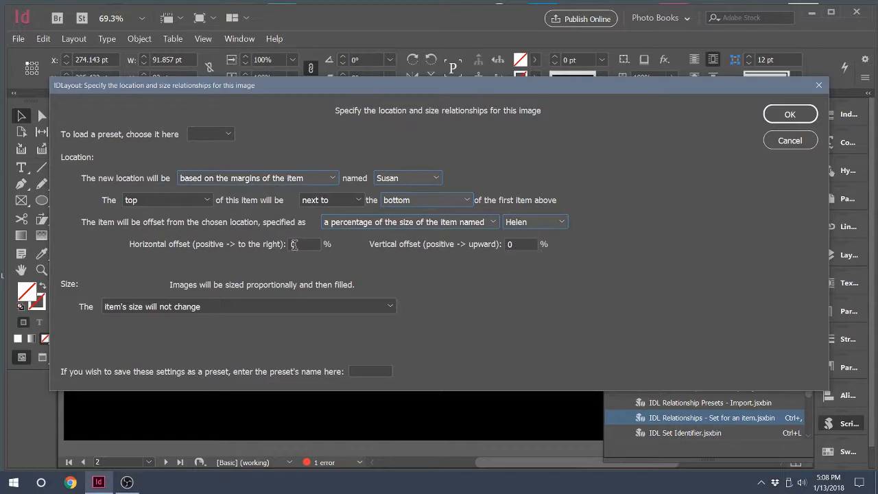
double_click(508, 246)
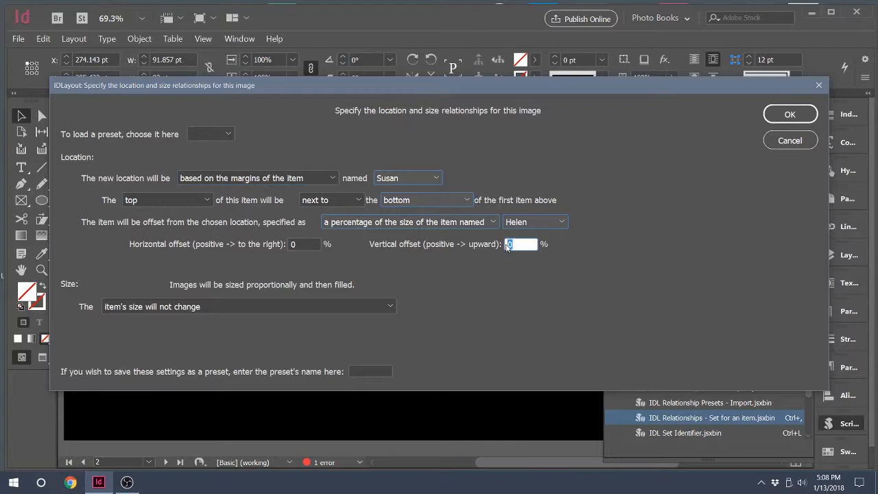
type("Voff")
- Base the front door image's height on the height of the first image named above and accept the arrangement
left_click(380, 308)
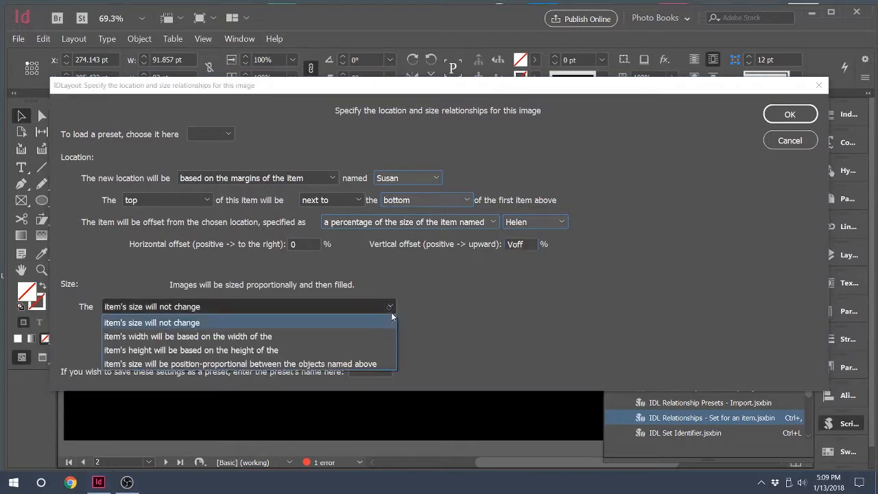
left_click(330, 351)
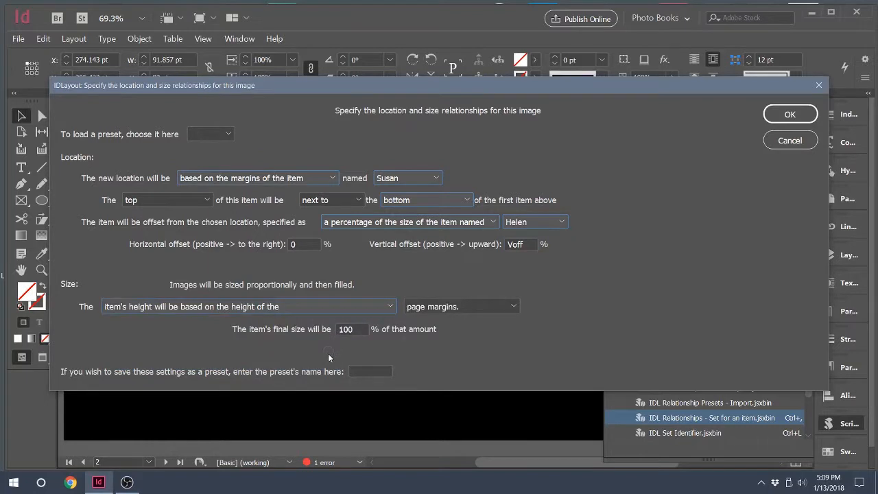
left_click(512, 306)
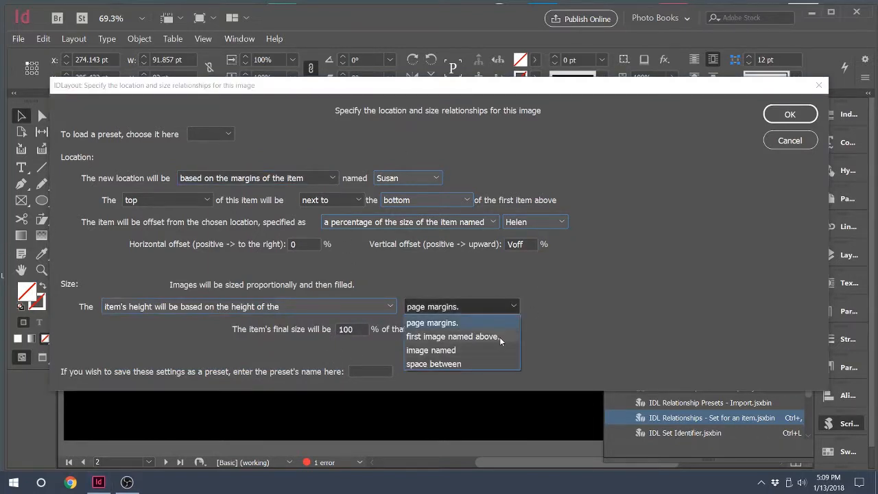
left_click(499, 337)
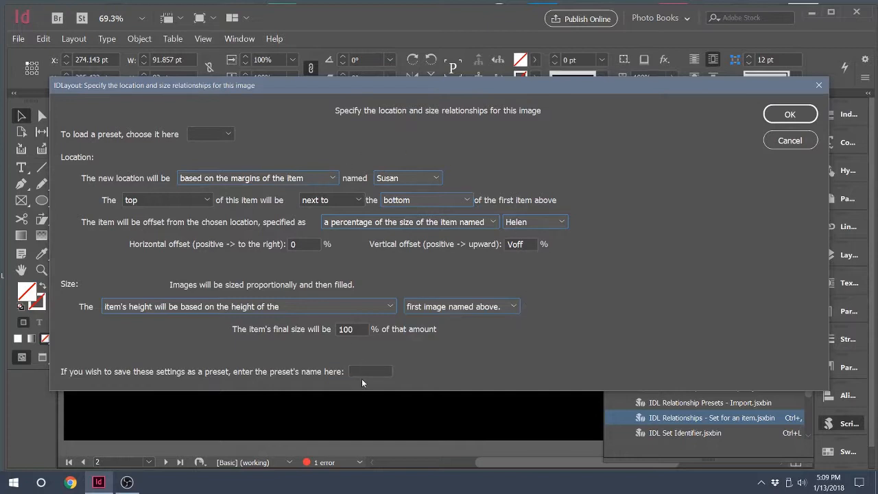
left_click(775, 116)
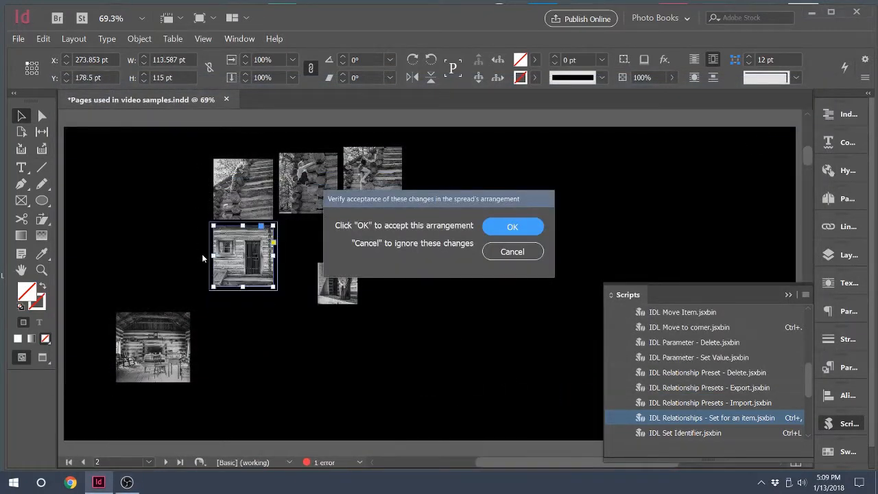
left_click(526, 229)
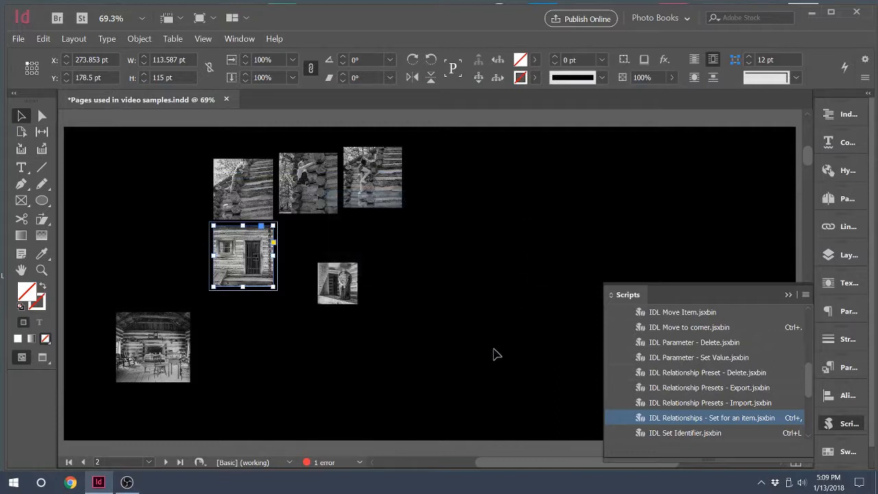
- Set relationships for the cabin interior image, basing its location on the margins of the front door image
left_click(164, 362)
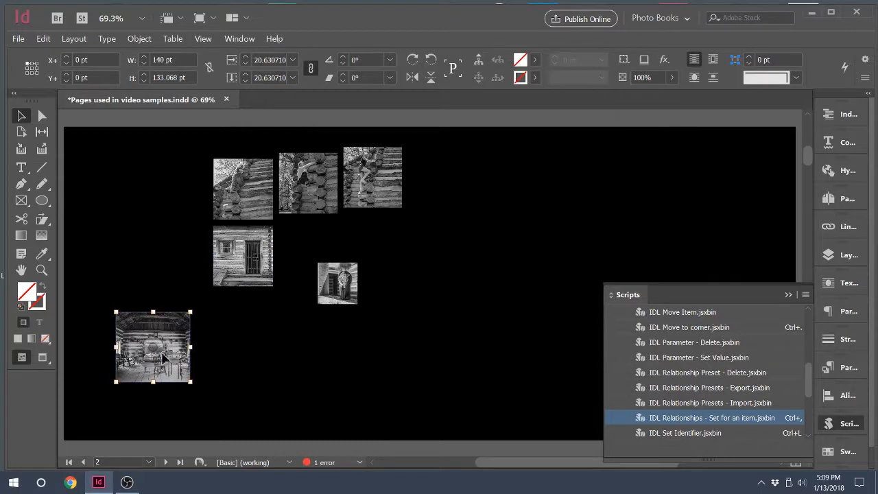
left_click(163, 354)
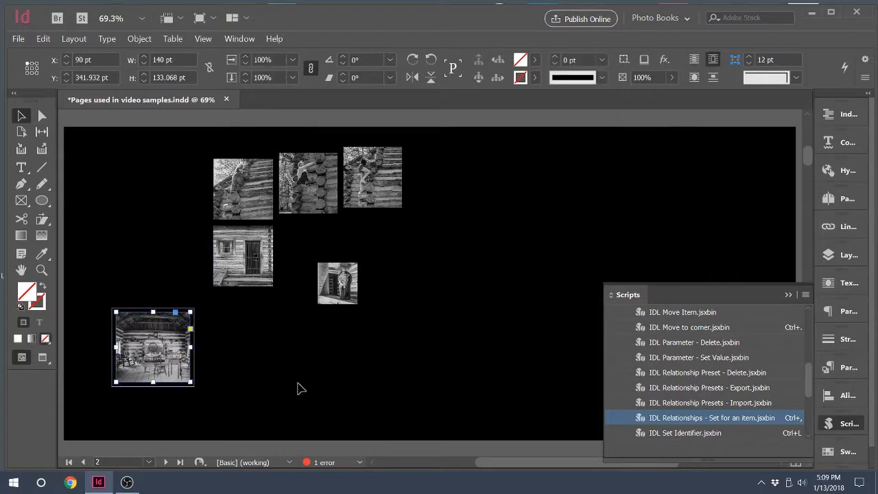
double_click(715, 416)
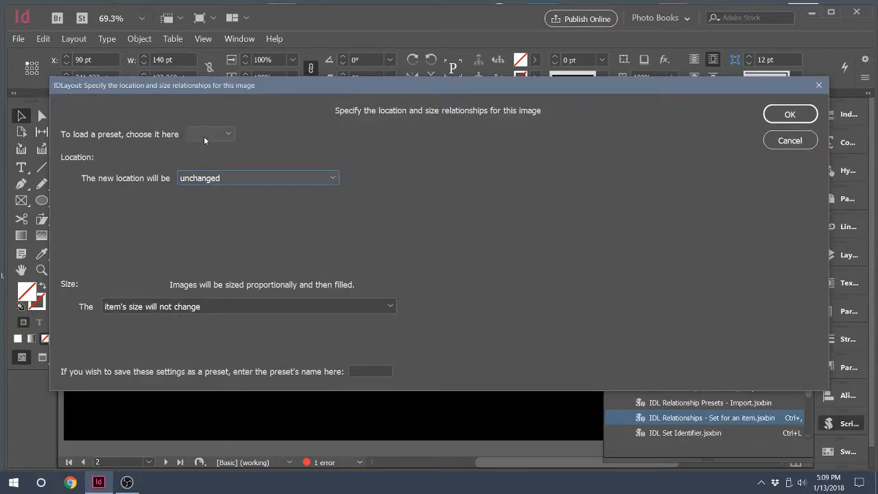
left_click(329, 179)
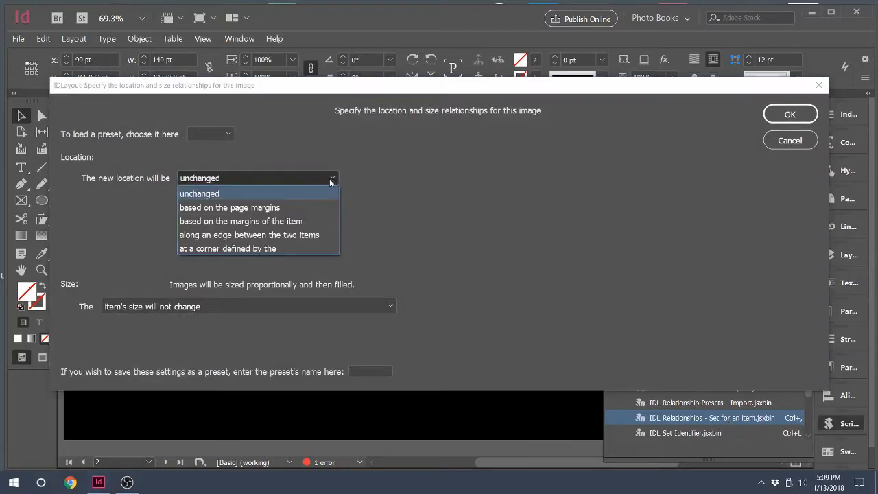
left_click(319, 222)
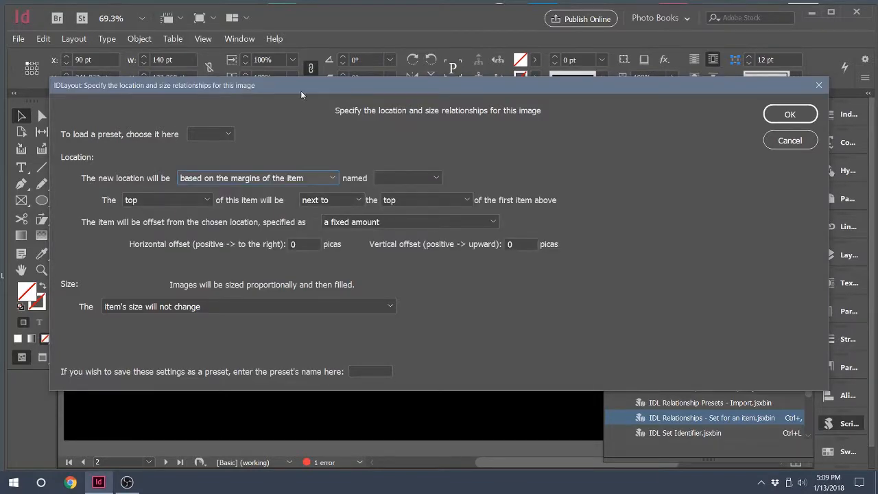
left_click_drag(305, 91, 515, 89)
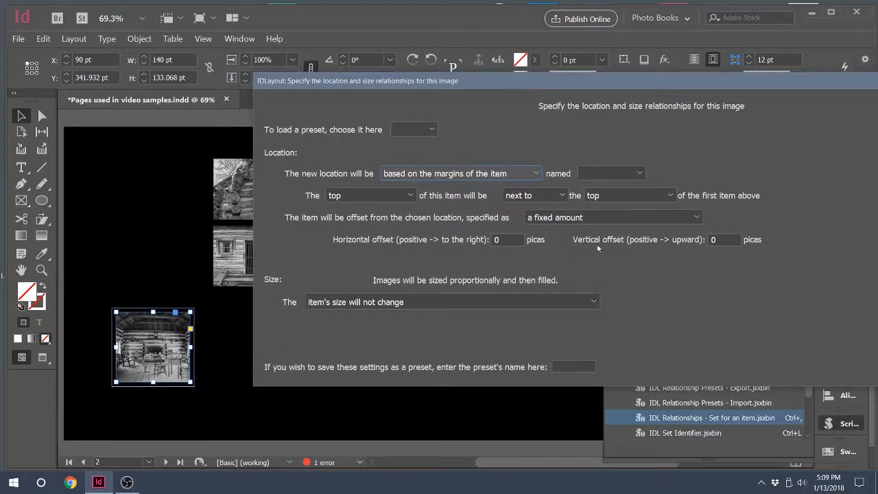
left_click(632, 174)
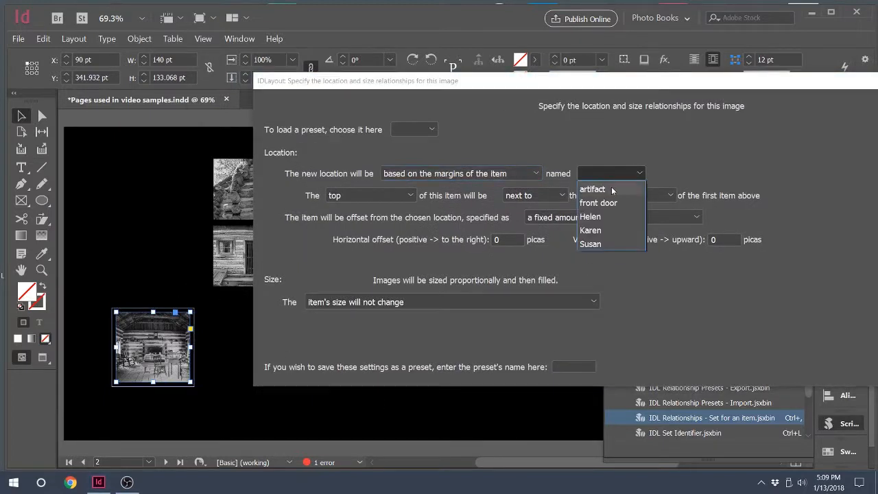
left_click(626, 203)
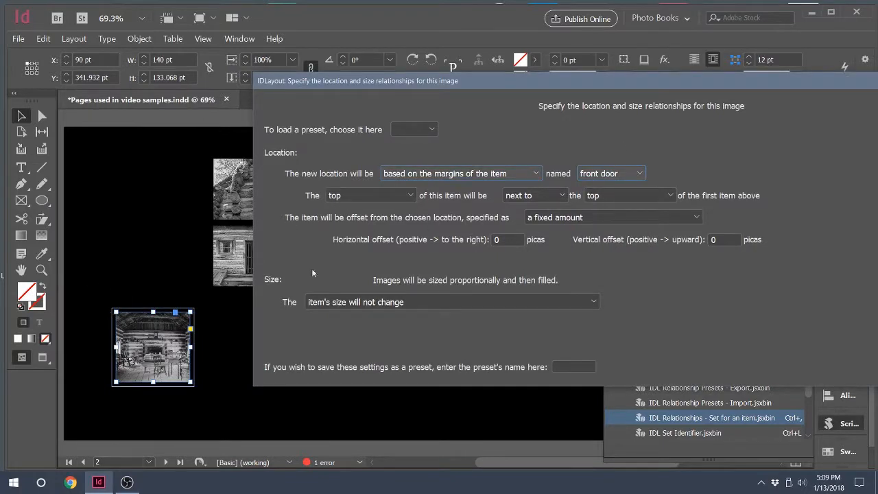
- Place the interior image's upper left corner next to the upper right corner of the front door image
left_click(410, 196)
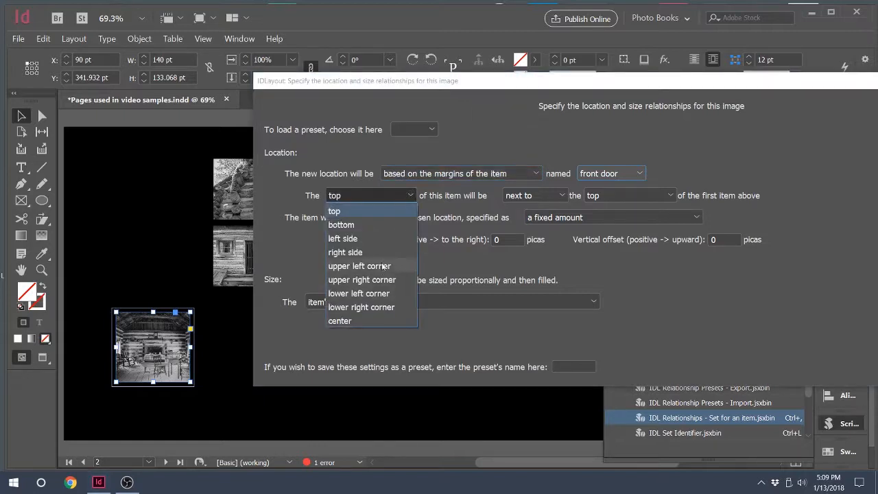
left_click(384, 266)
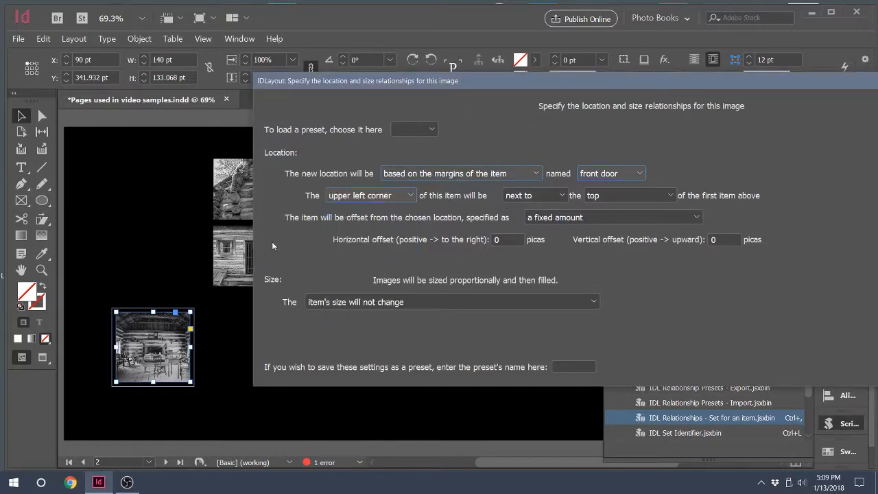
left_click(663, 194)
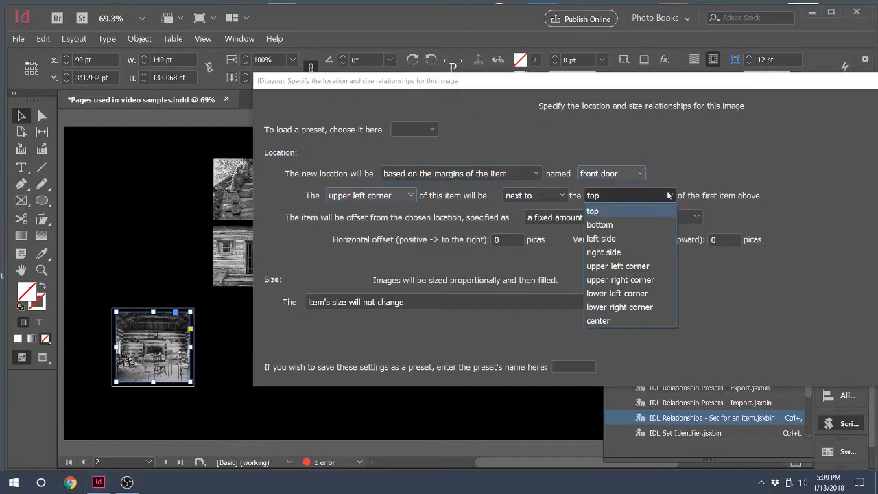
left_click(644, 280)
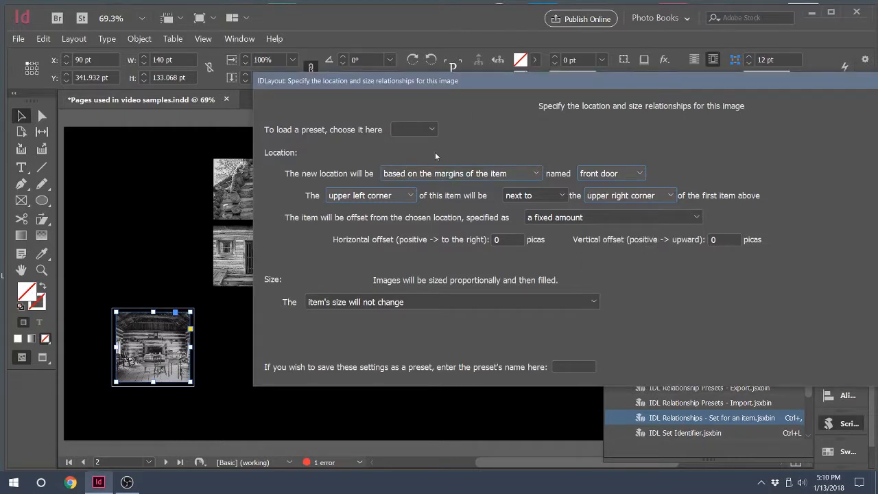
- Specify the offset as a percentage of the rightmost upper-row image's size, with -Hoff horizontally and Voff vertically
left_click(696, 218)
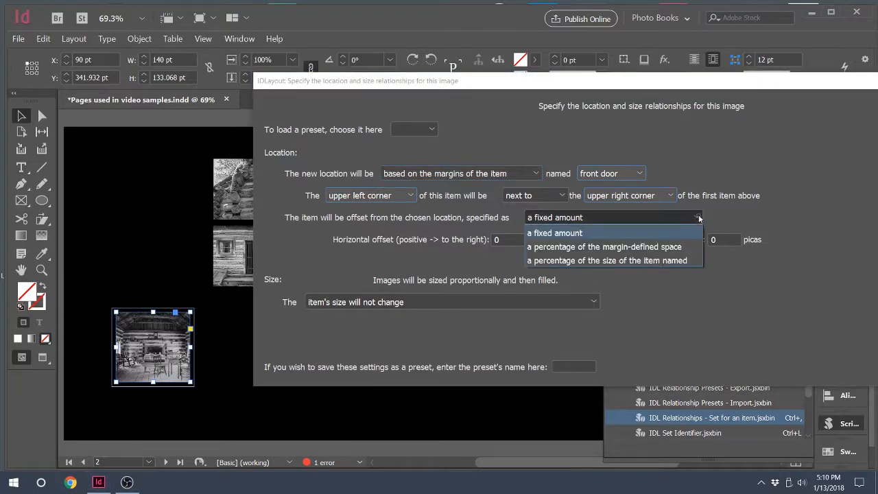
left_click(689, 260)
left_click(765, 218)
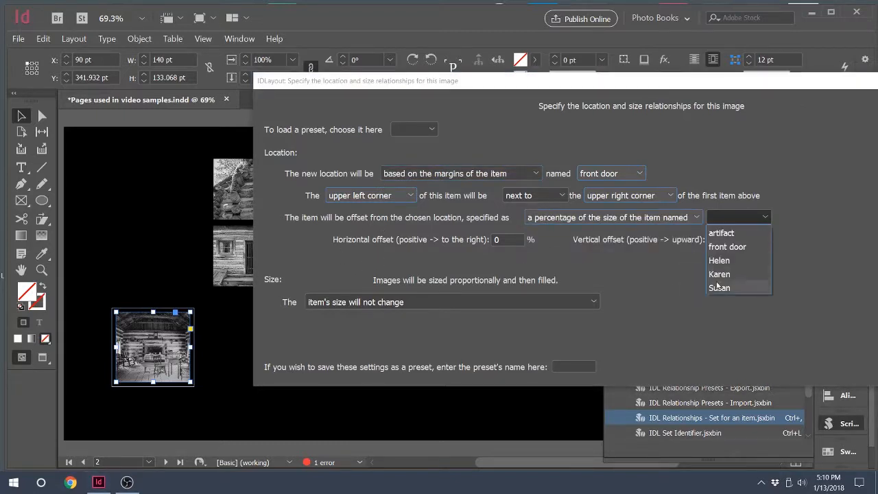
left_click(737, 259)
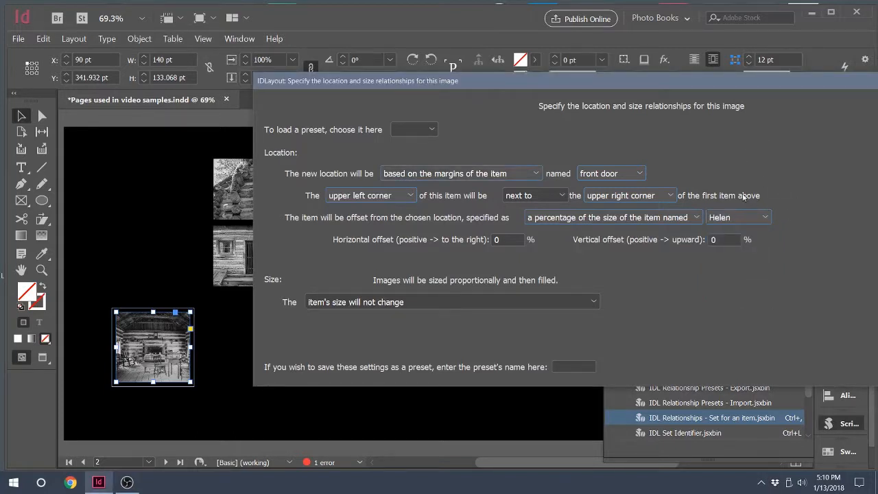
double_click(492, 240)
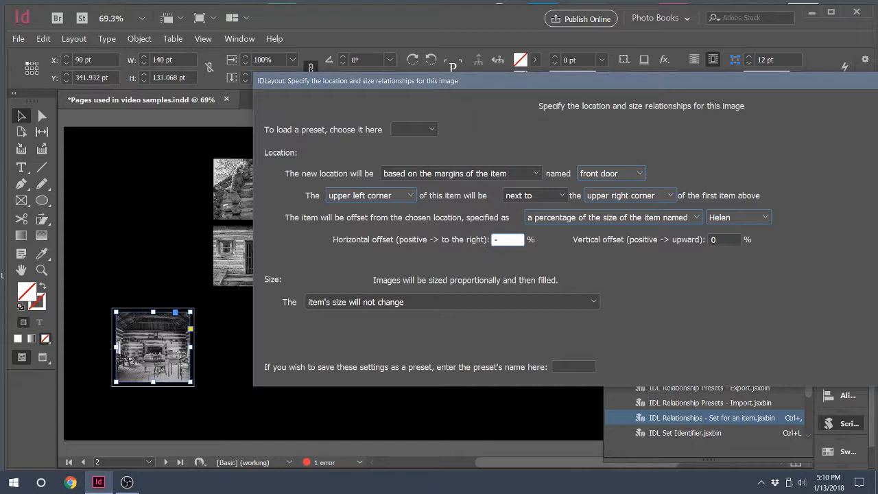
type("Hoff")
key("Tab")
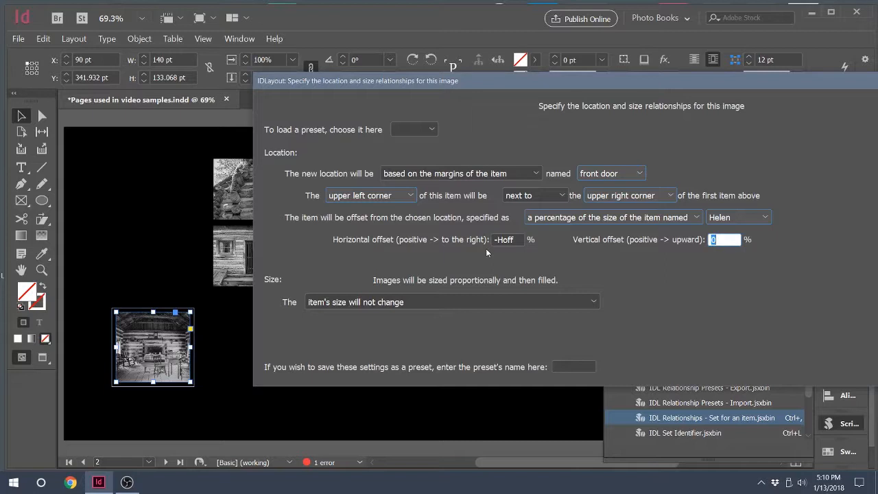
type("Voff")
- Base the interior image's height on the height of the first image named above
left_click(587, 305)
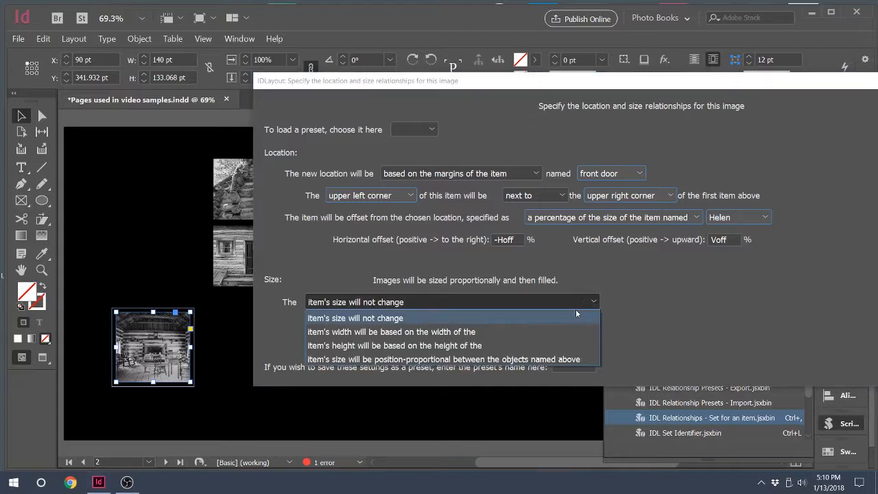
left_click(516, 346)
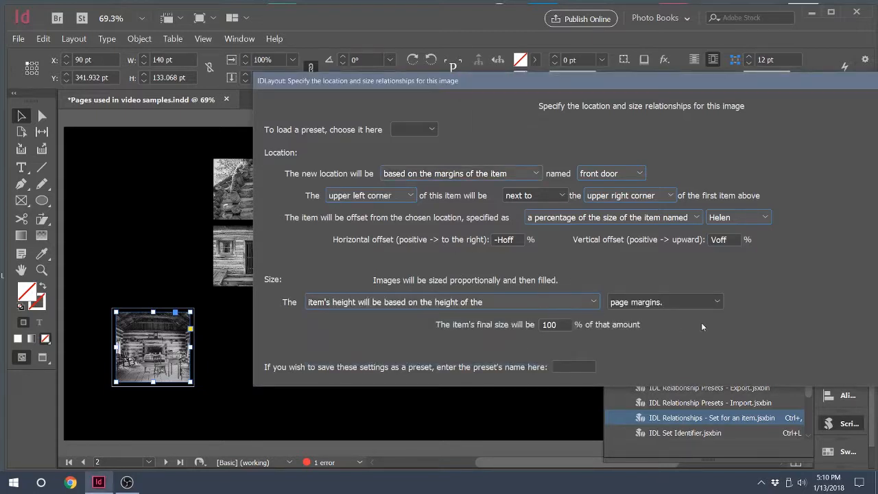
left_click(719, 301)
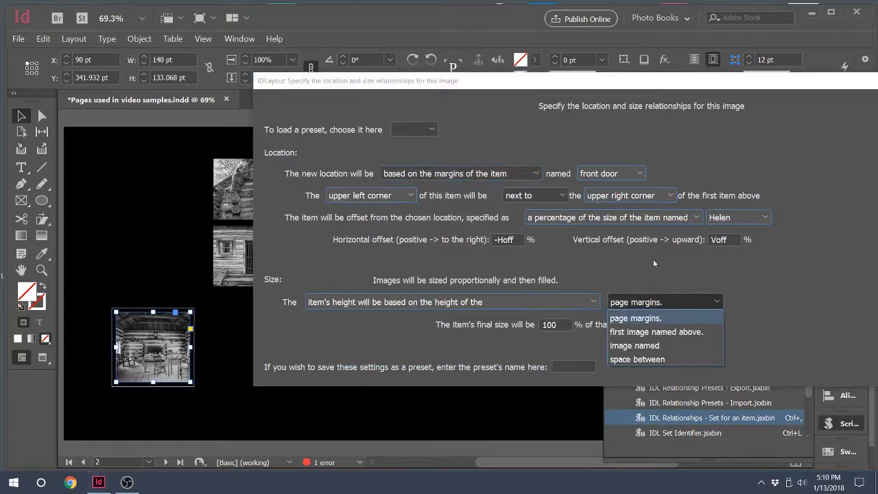
left_click(699, 331)
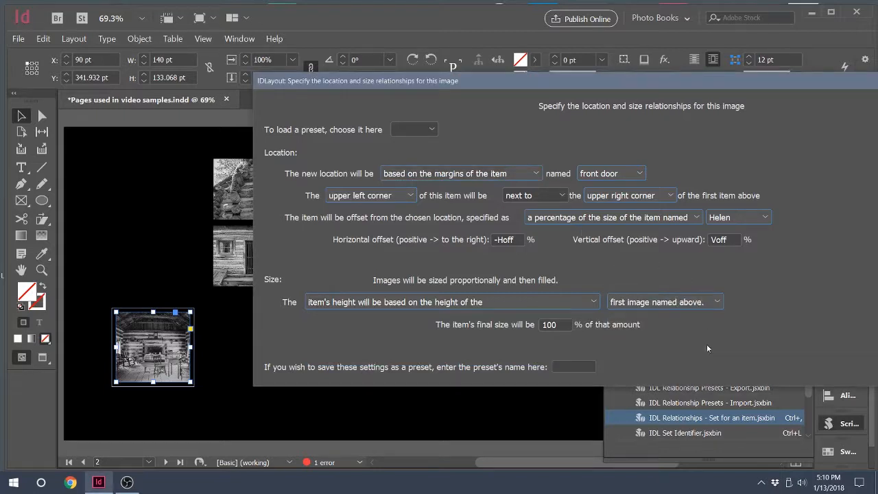
- Save the interior image's relationship settings as a preset named rightdown and accept the arrangement
left_click(574, 368)
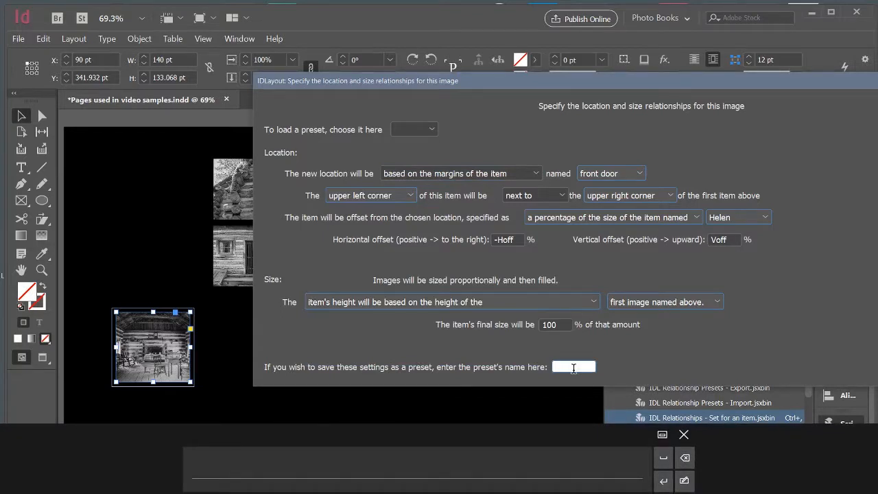
type("ri")
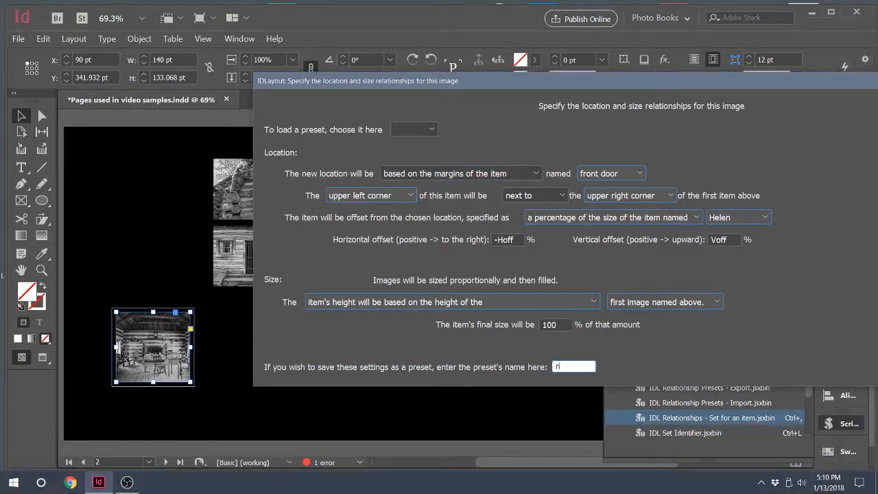
type("ghtdown")
left_click_drag(513, 82, 292, 81)
left_click(770, 109)
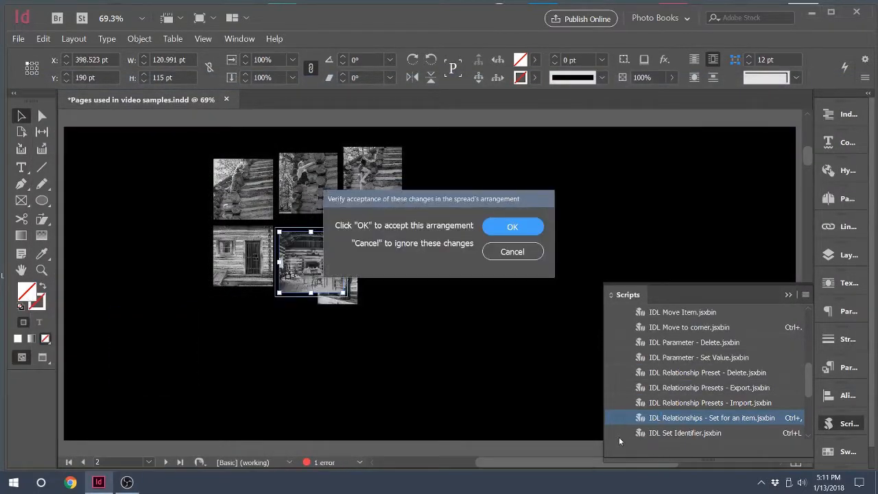
left_click(508, 229)
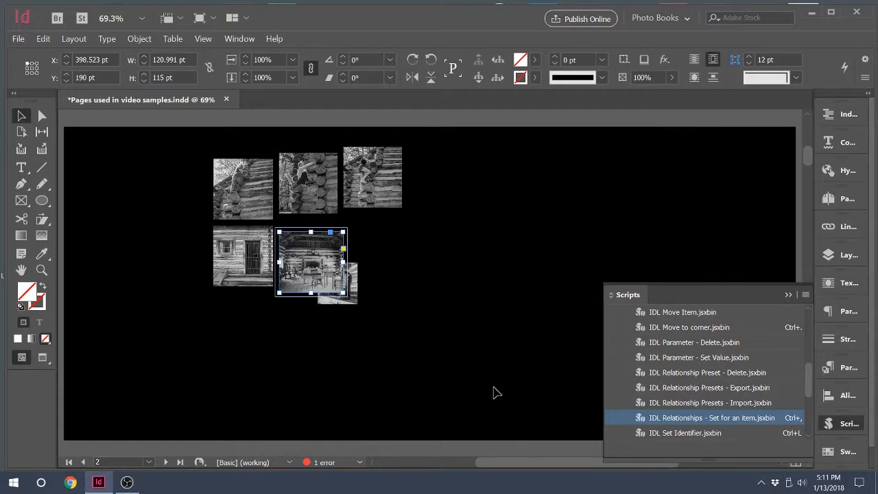
- For the artifact image, load the rightdown preset and base its location on the item named inside
left_click(351, 300)
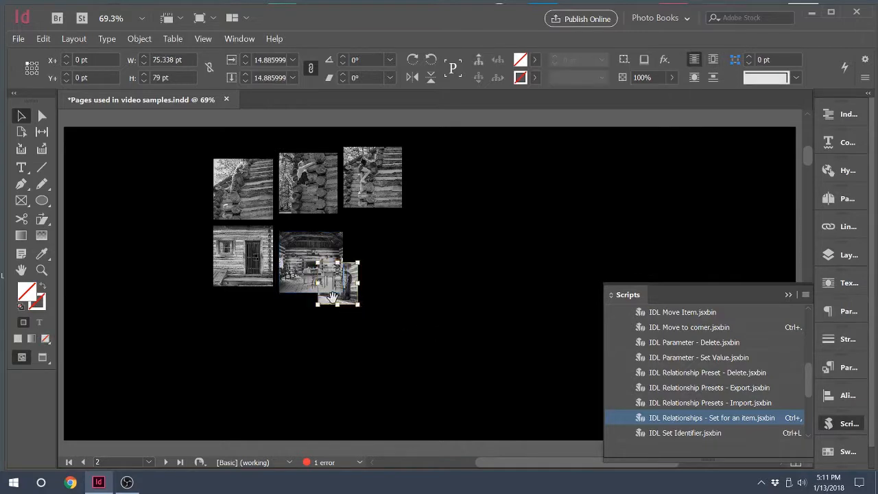
double_click(649, 418)
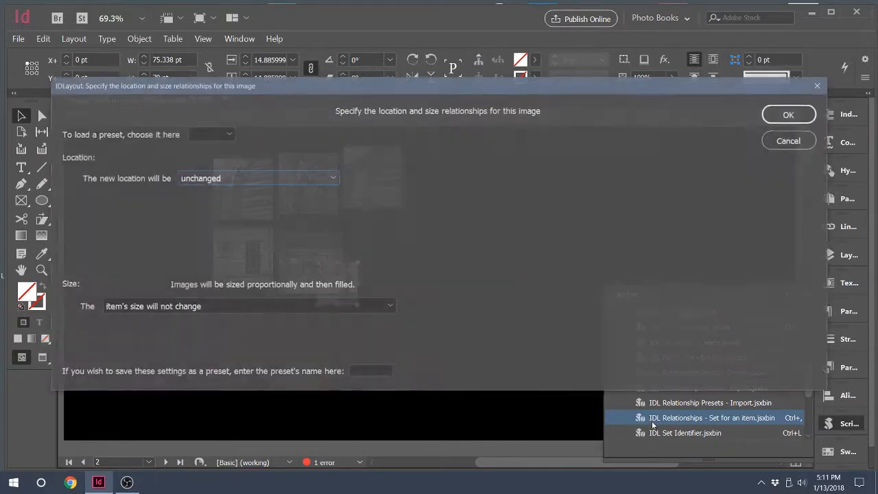
left_click(228, 133)
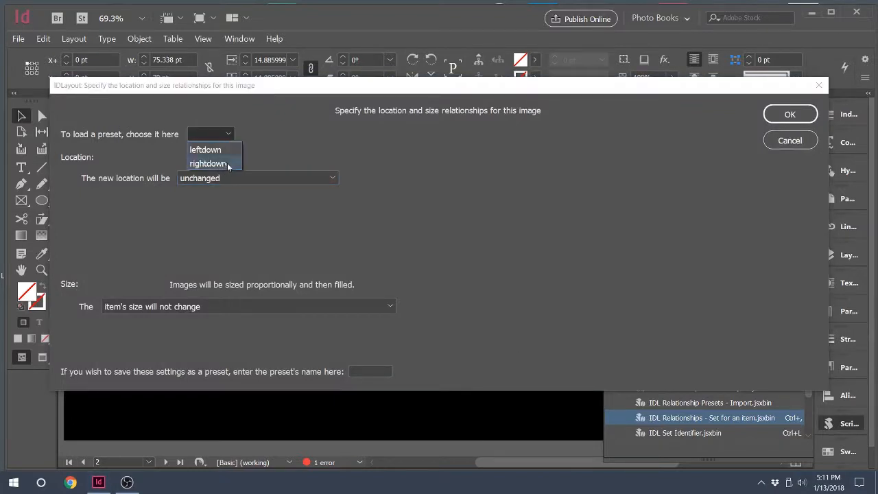
left_click(226, 163)
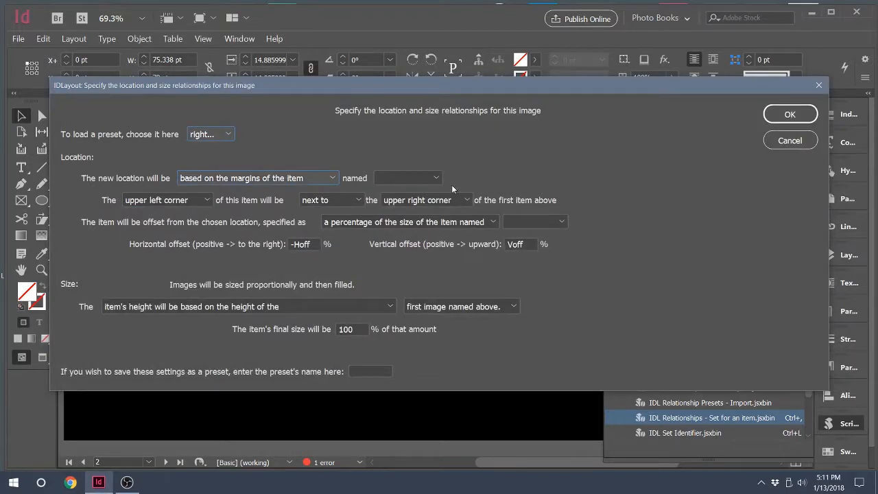
left_click(436, 176)
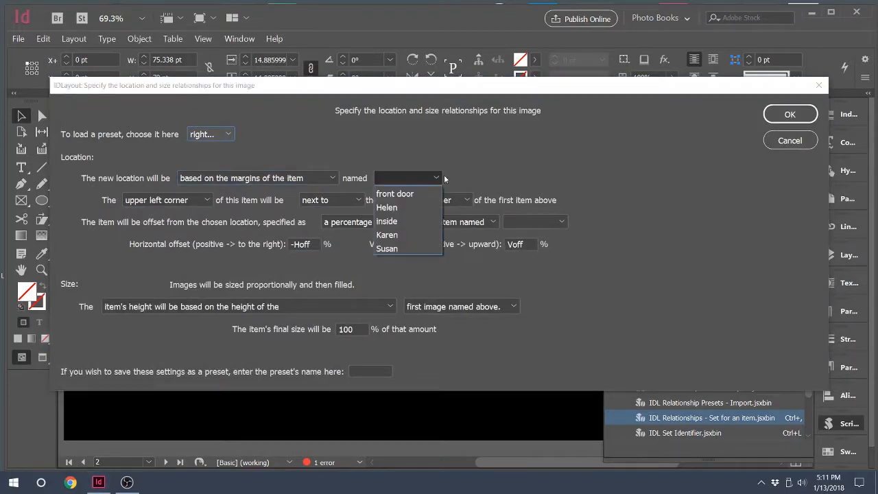
left_click(435, 221)
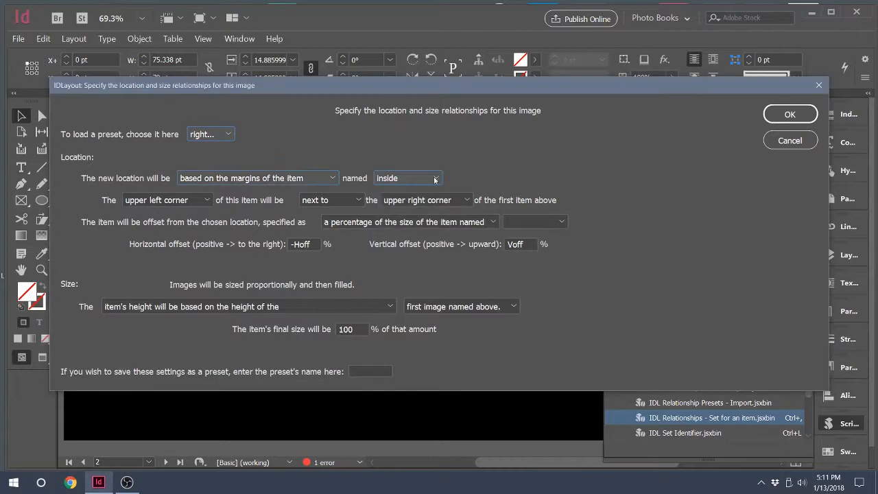
- Base the artifact image's offset on the rightmost upper-row image's size, accept the arrangement and deselect the image
left_click(562, 221)
left_click(525, 253)
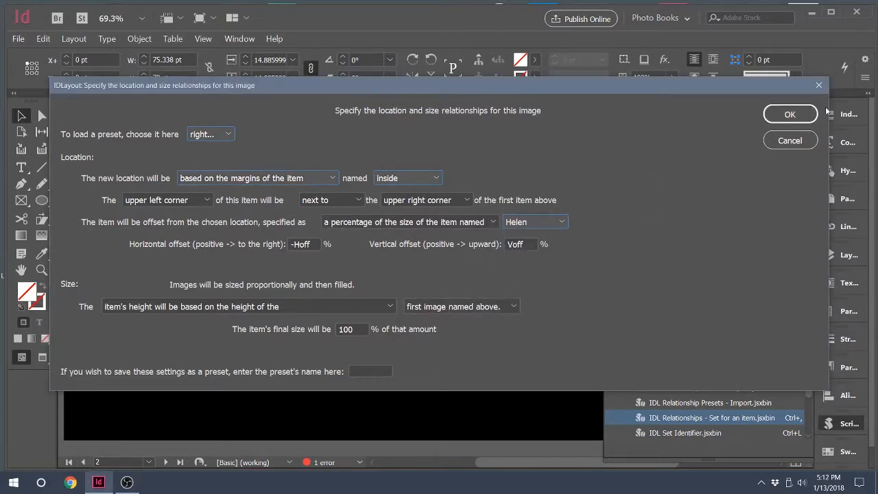
left_click(805, 114)
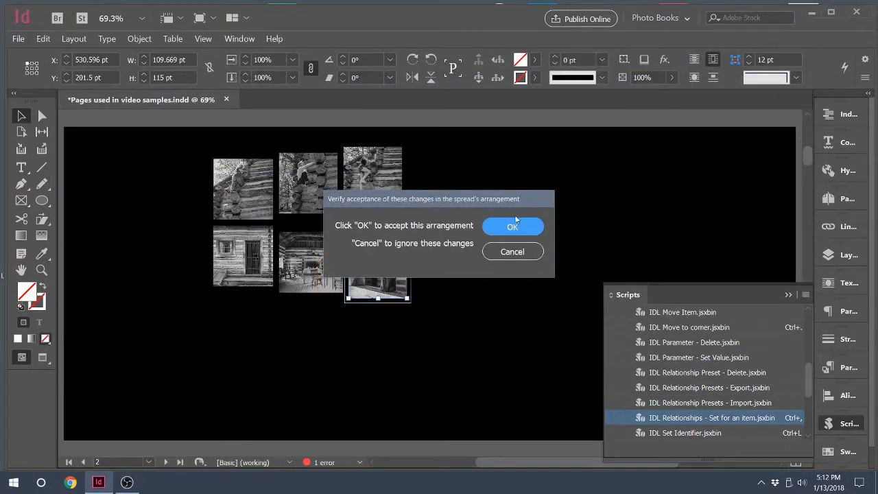
left_click(527, 228)
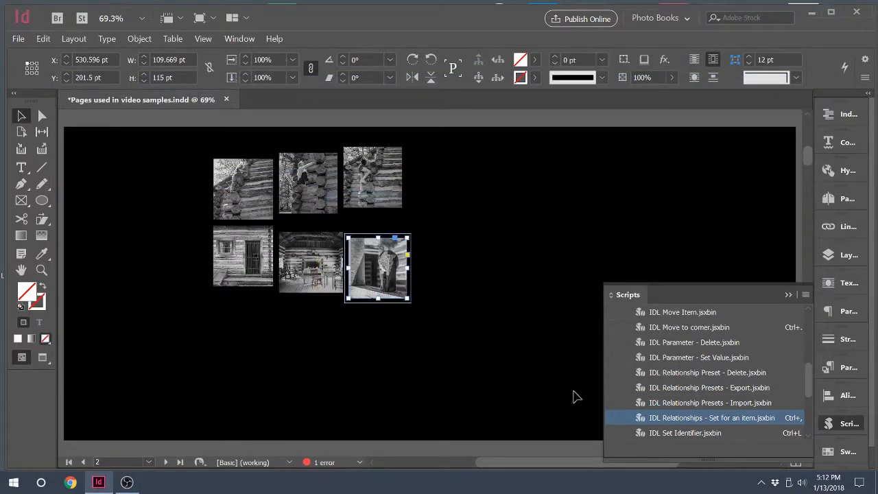
left_click(387, 367)
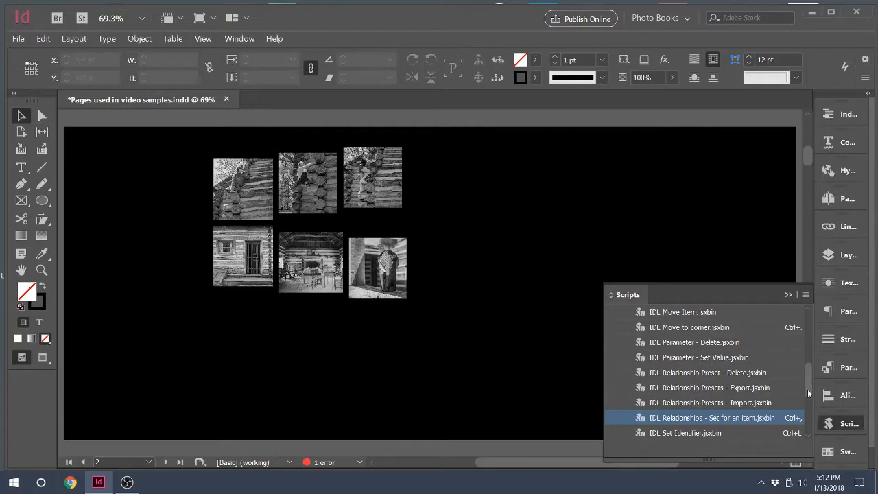
- Select the artifact image and save the spread's current status as a snapshot named snap1
left_click_drag(807, 389, 802, 419)
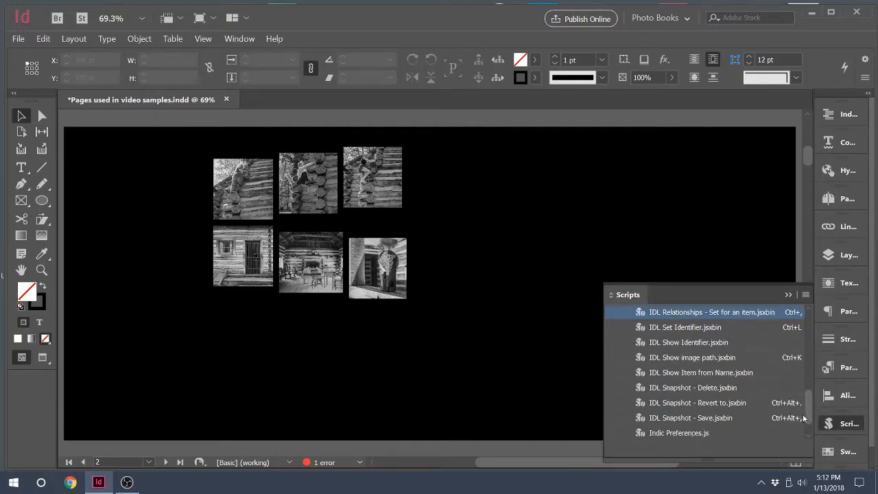
double_click(677, 420)
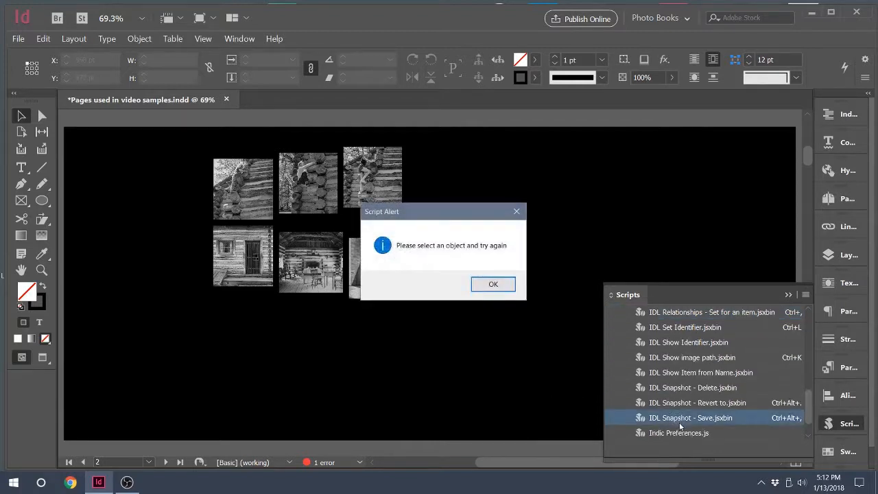
left_click(496, 285)
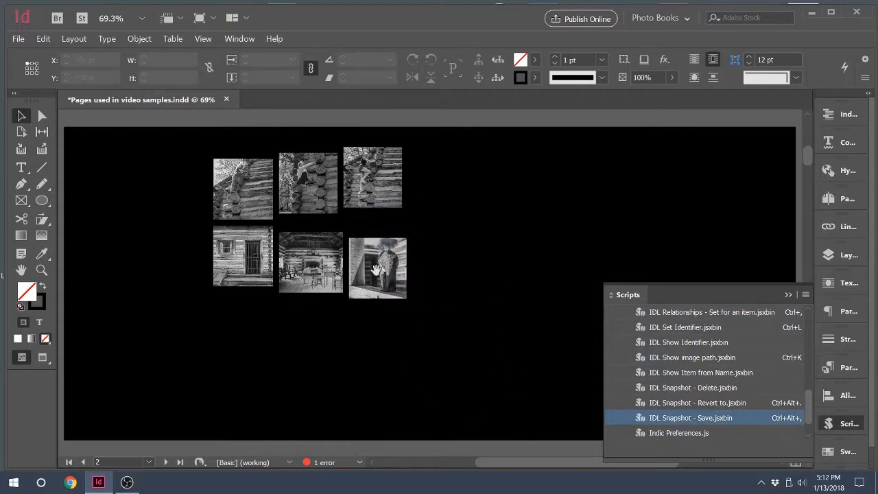
left_click(372, 281)
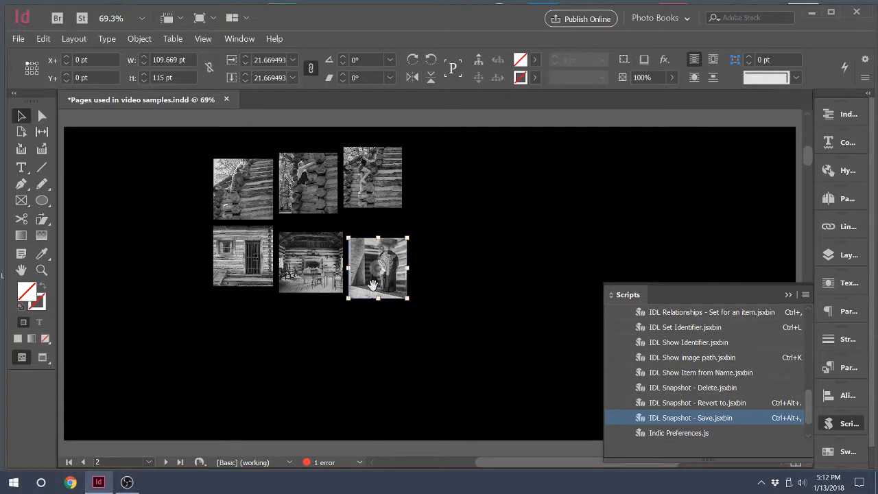
double_click(672, 419)
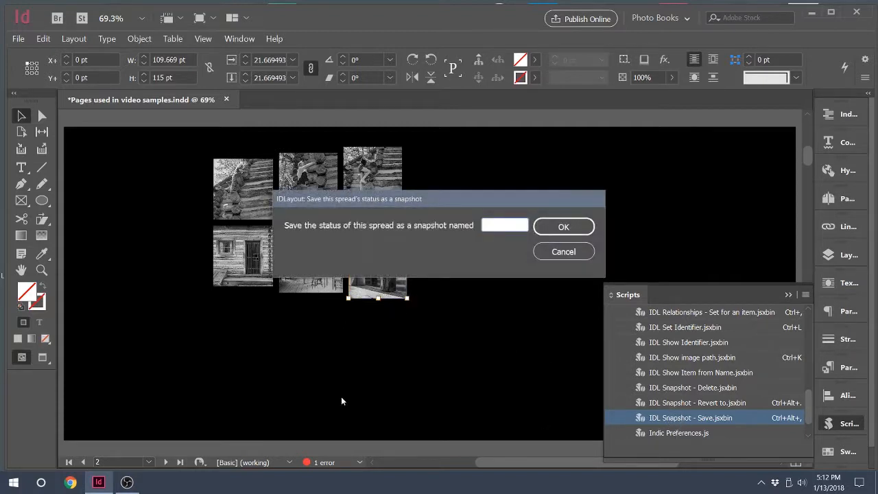
type("snap1")
key("Return")
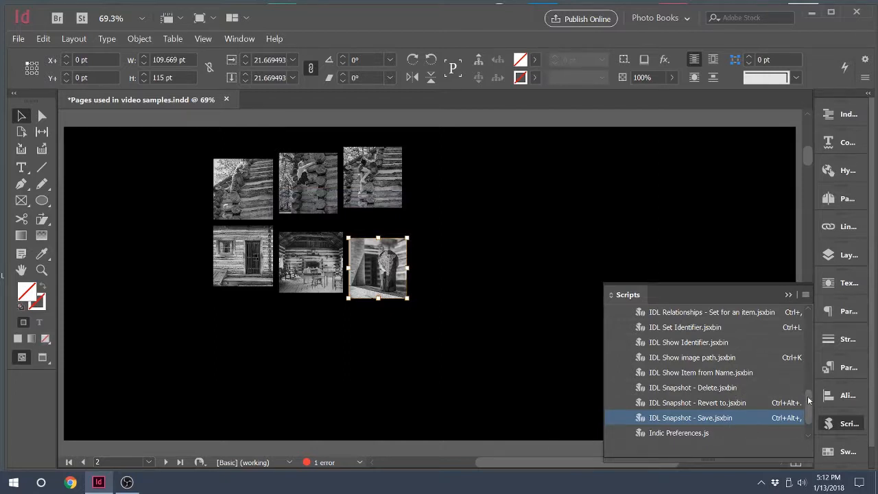
- Set the spread's Hoff parameter to -20 with the IDL parameter value script
left_click_drag(809, 400, 808, 376)
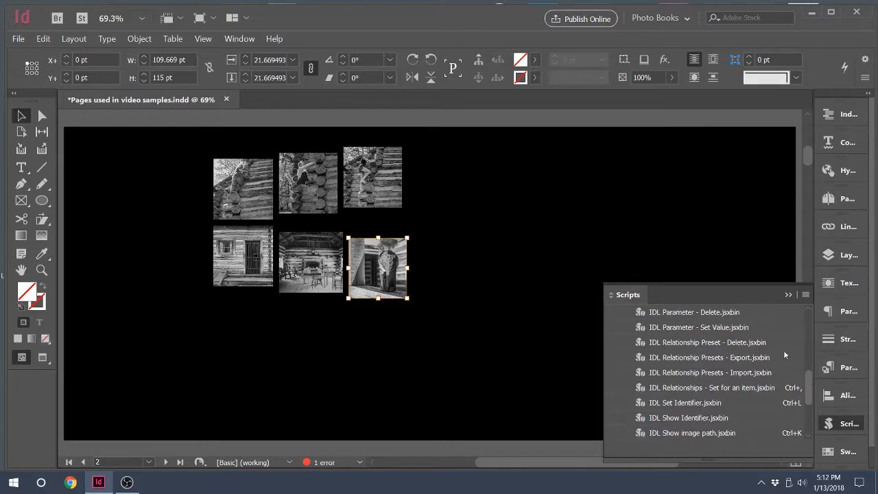
double_click(679, 328)
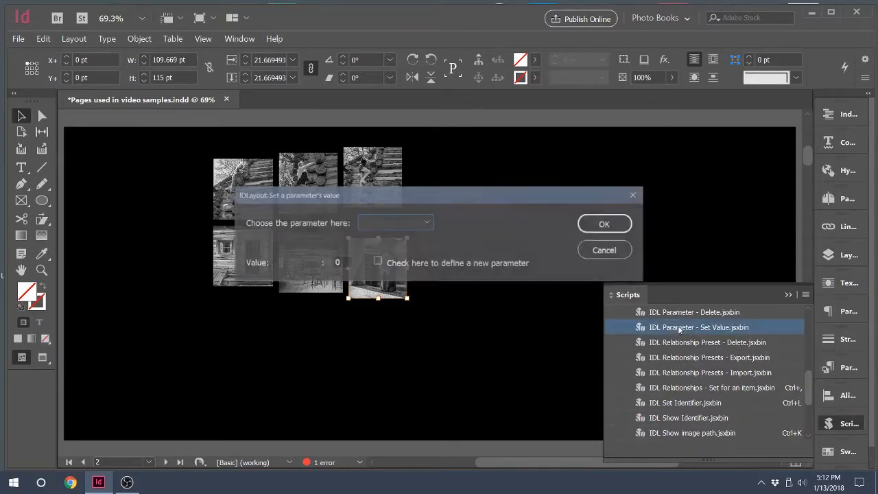
left_click(426, 225)
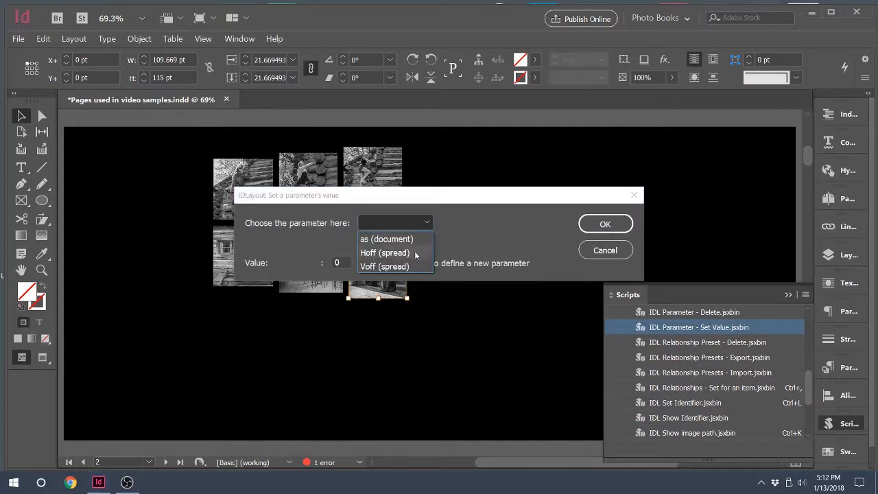
left_click(413, 253)
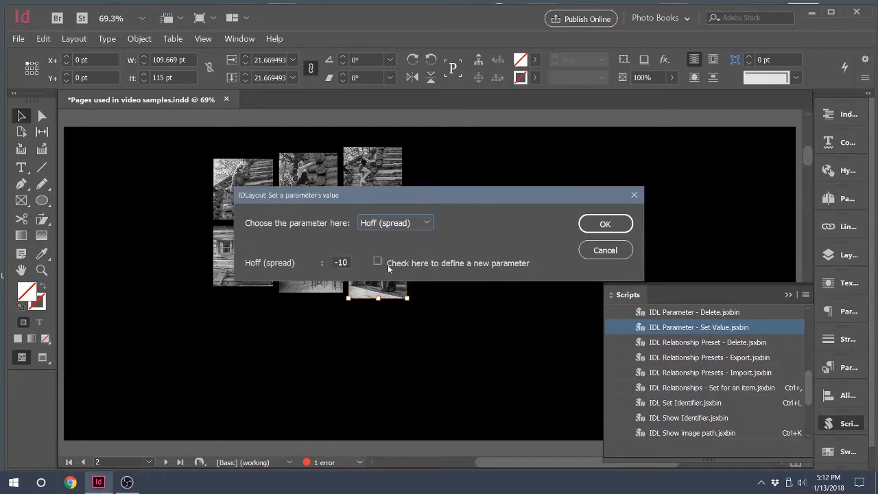
left_click(343, 262)
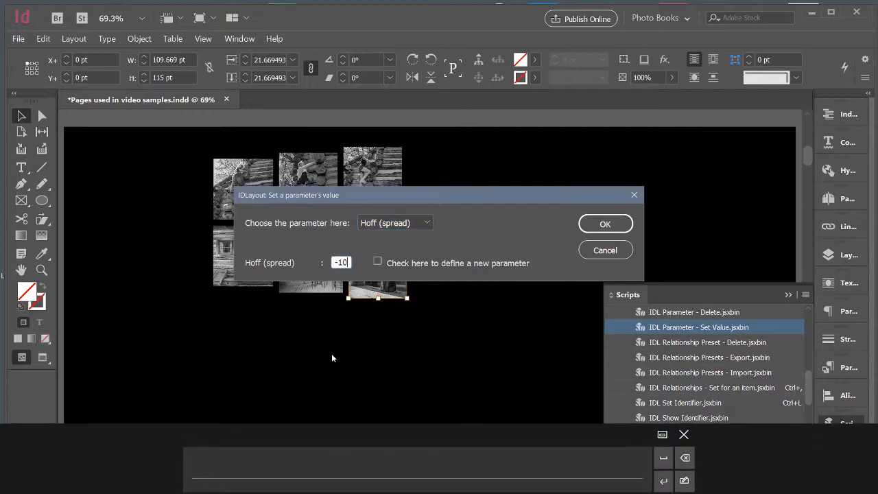
key("BackSpace")
key("BackSpace")
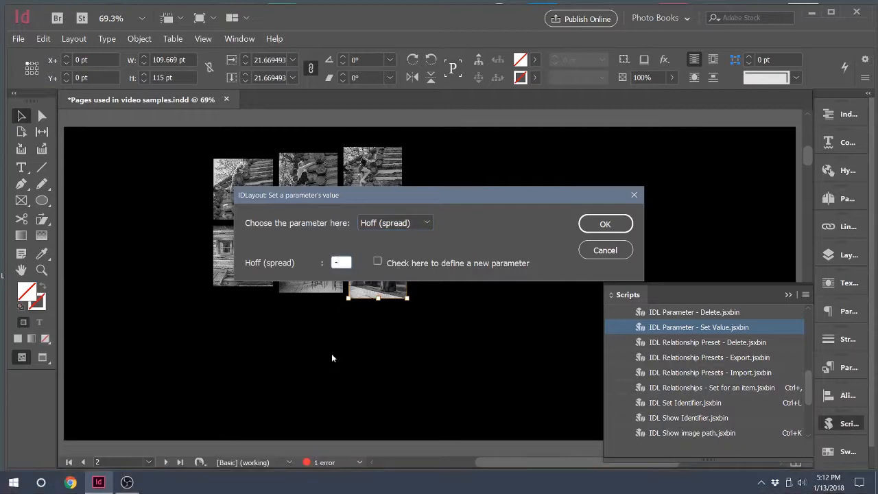
type("20")
left_click(588, 221)
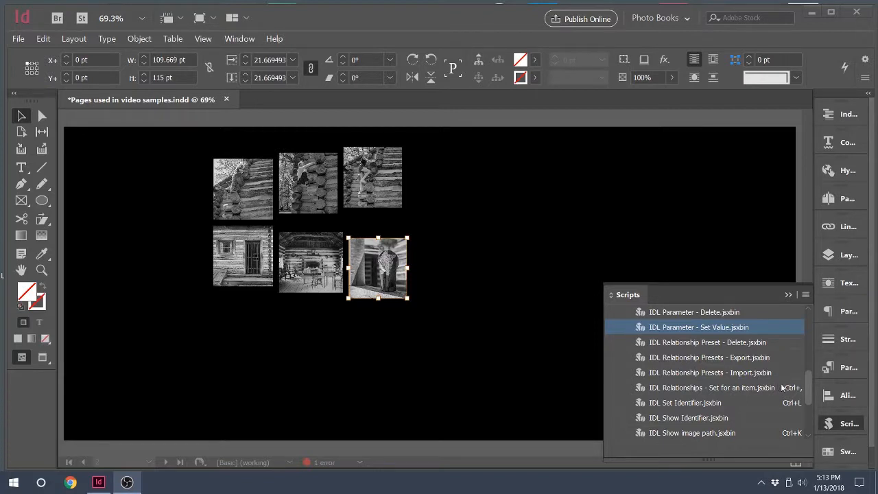
- Rerun the relationships script on the artifact image with its existing settings to apply the new horizontal offset, and accept the arrangement
scroll(805, 379, "up", 5)
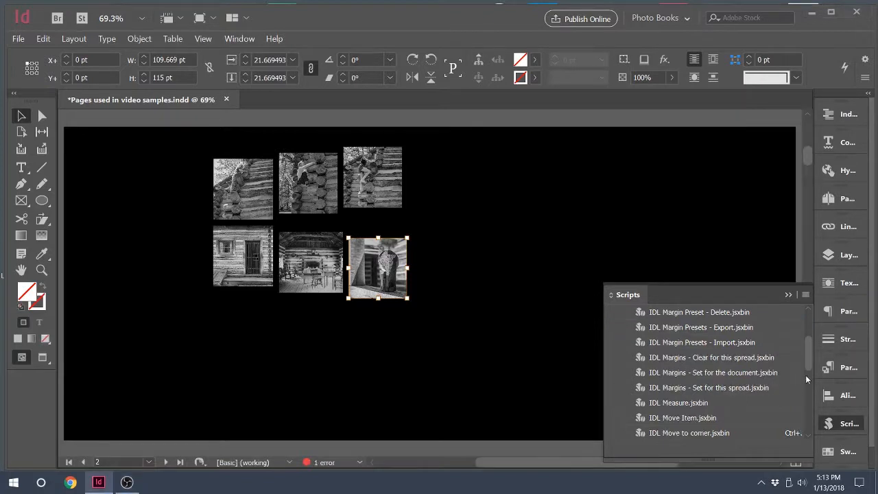
scroll(806, 373, "down", 3)
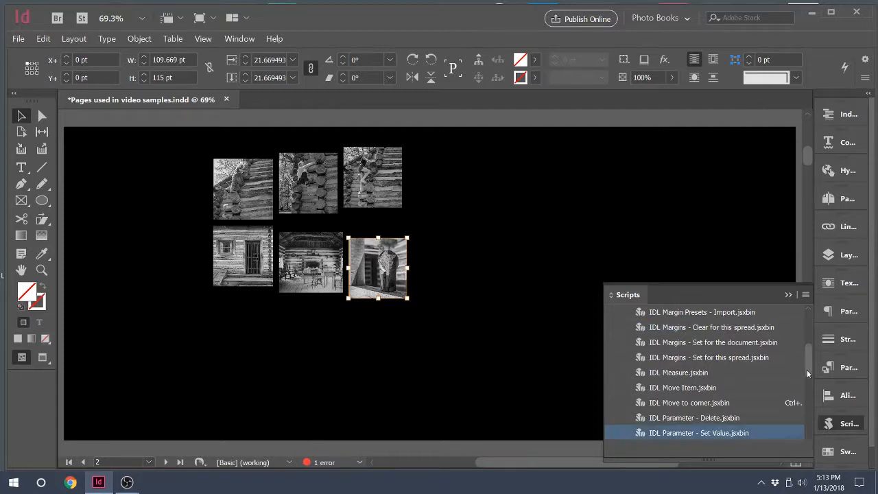
left_click_drag(807, 372, 810, 386)
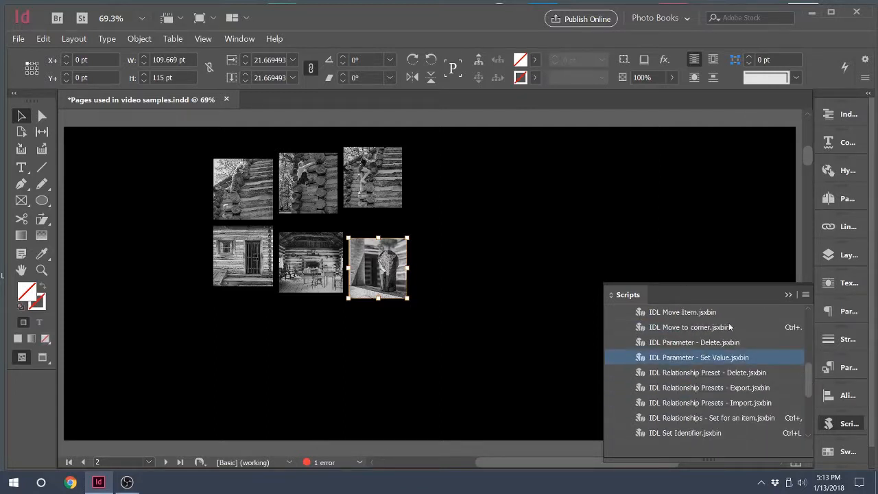
left_click(727, 418)
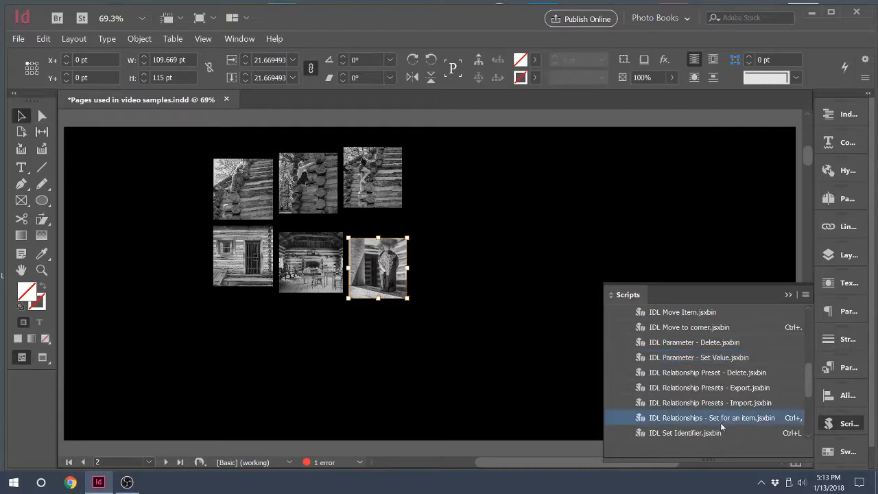
double_click(667, 418)
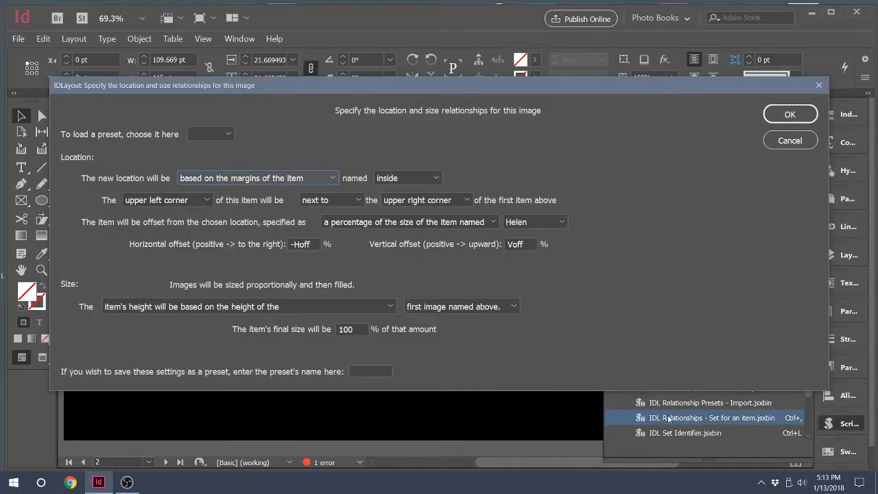
left_click(778, 116)
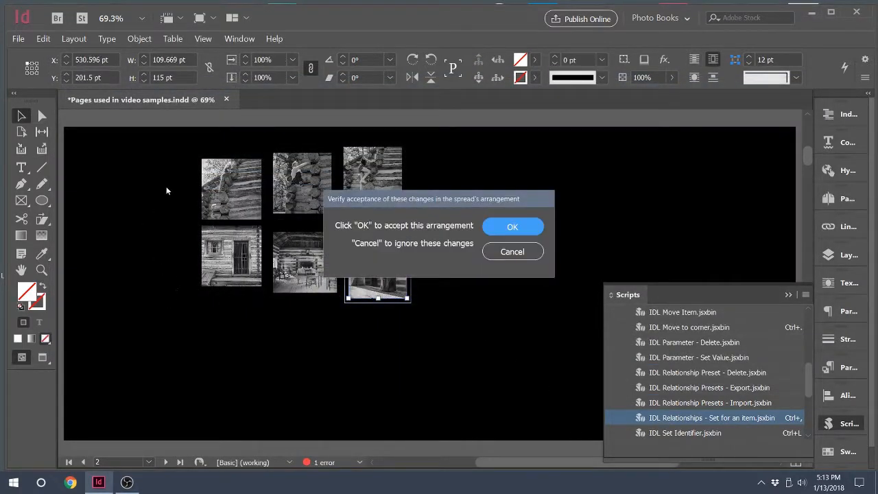
left_click(519, 230)
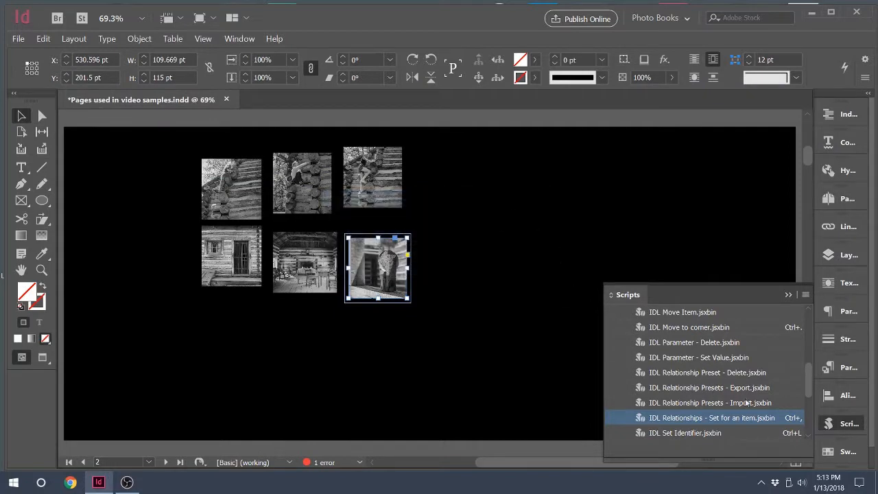
- Save the more widely spaced spread arrangement as a snapshot named snap2
left_click_drag(806, 388, 805, 418)
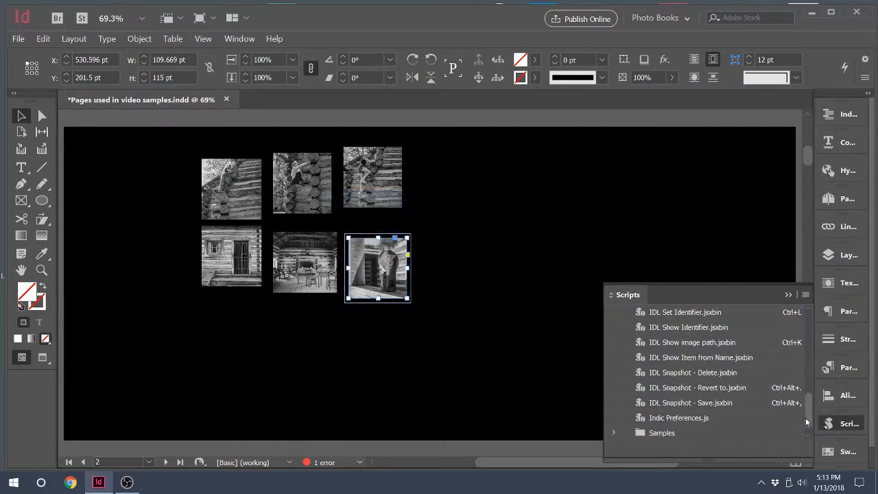
double_click(670, 401)
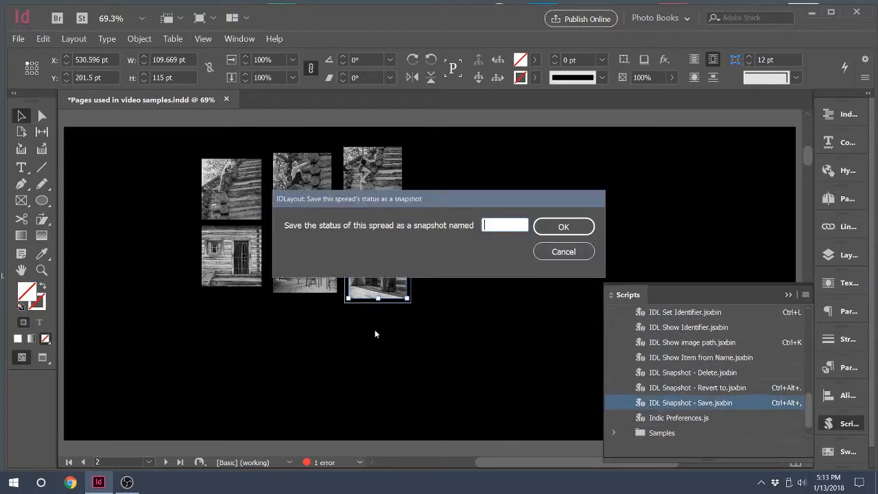
type("snap2")
key("Return")
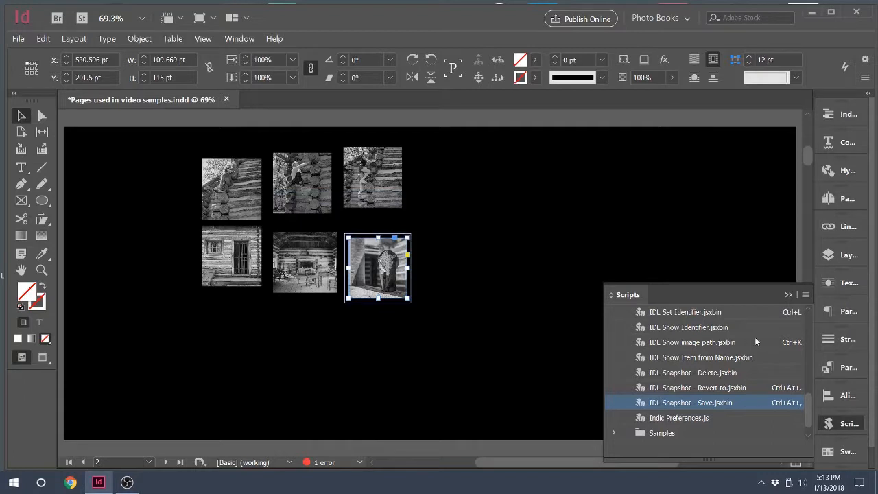
- Set the spread's Voff parameter to -15 with the IDL parameter value script
left_click_drag(812, 404, 808, 375)
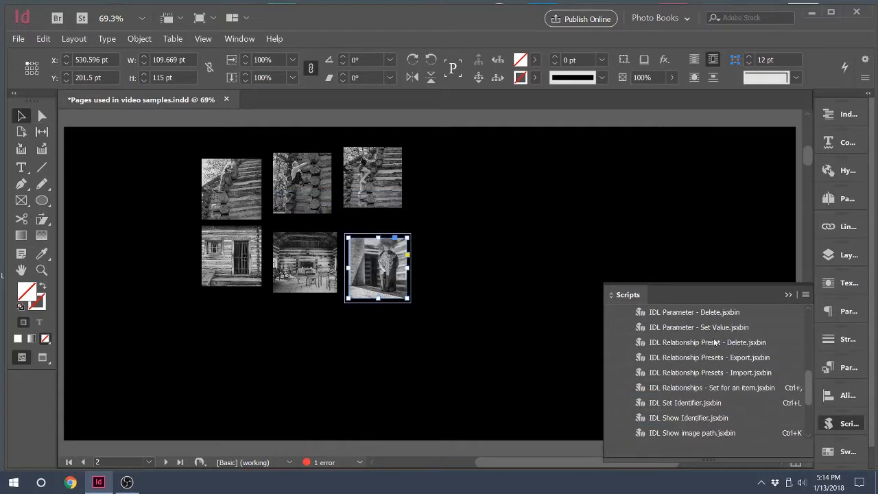
double_click(676, 328)
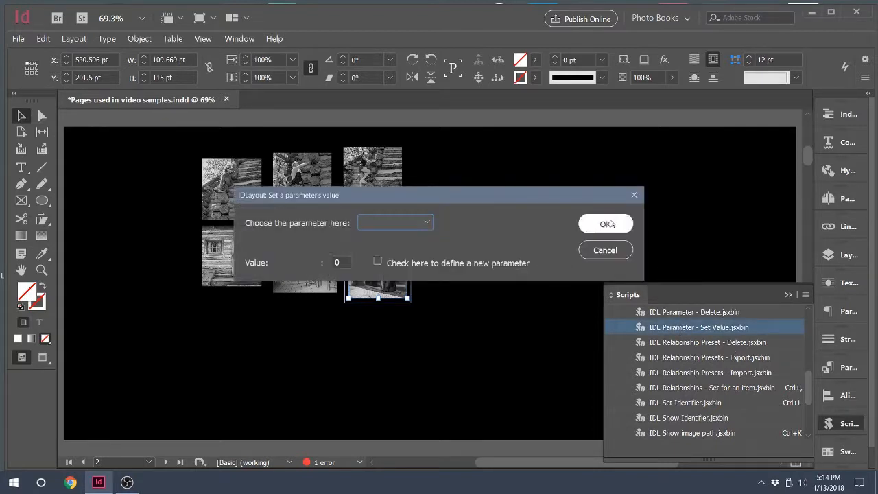
left_click(431, 221)
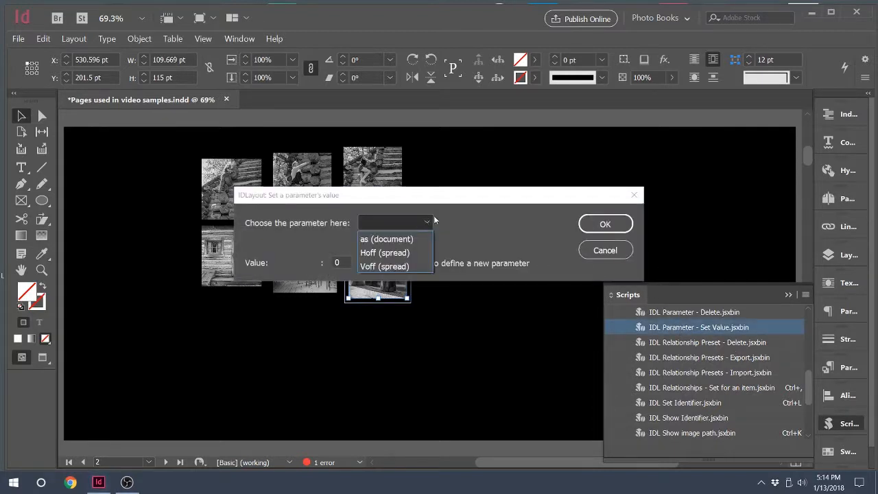
left_click(407, 267)
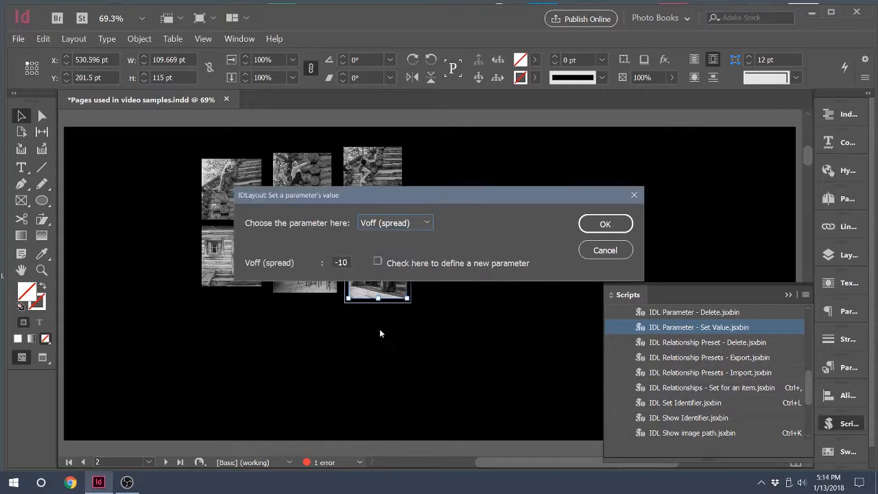
left_click(345, 262)
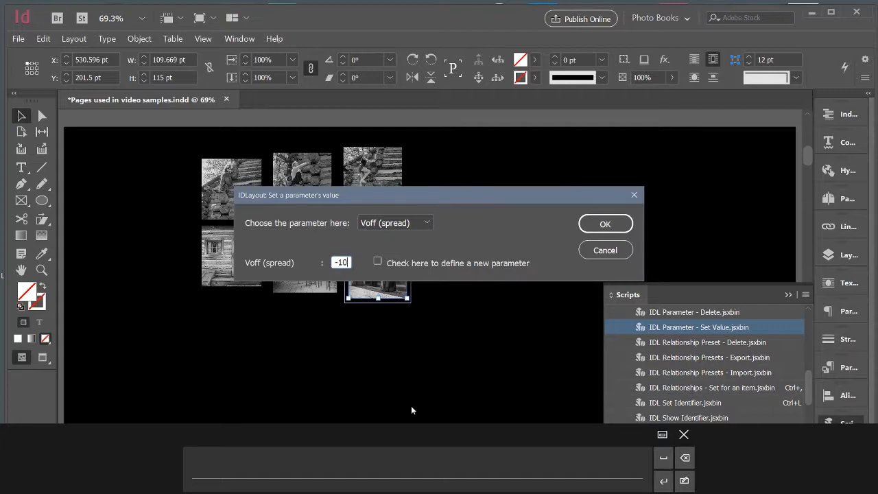
key("BackSpace")
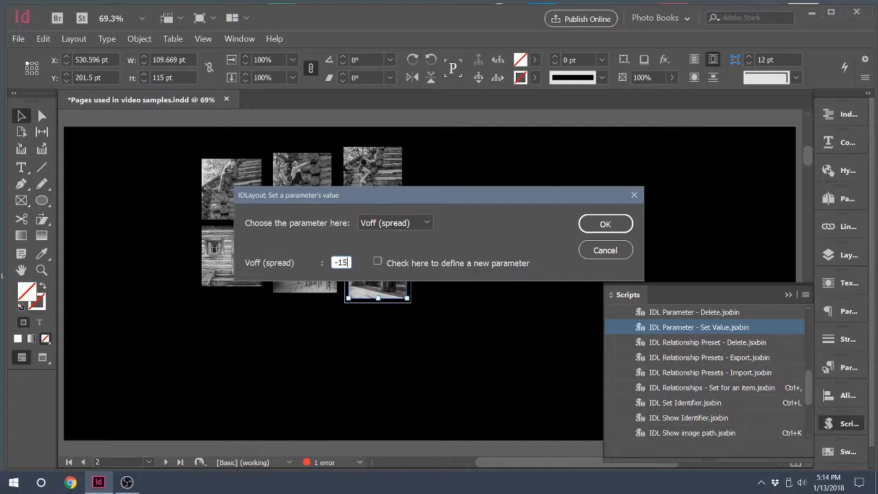
left_click(603, 225)
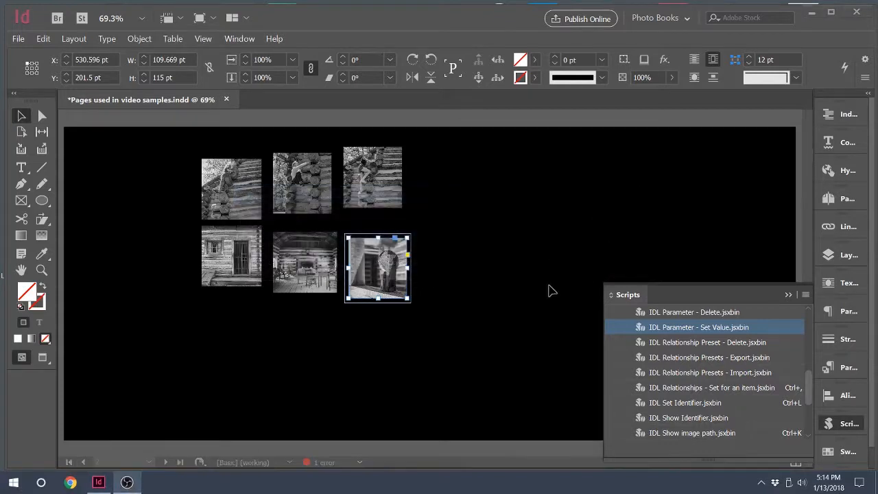
- Reapply the artifact image's existing relationships to update the spread with the new vertical offset, and accept the arrangement
double_click(722, 388)
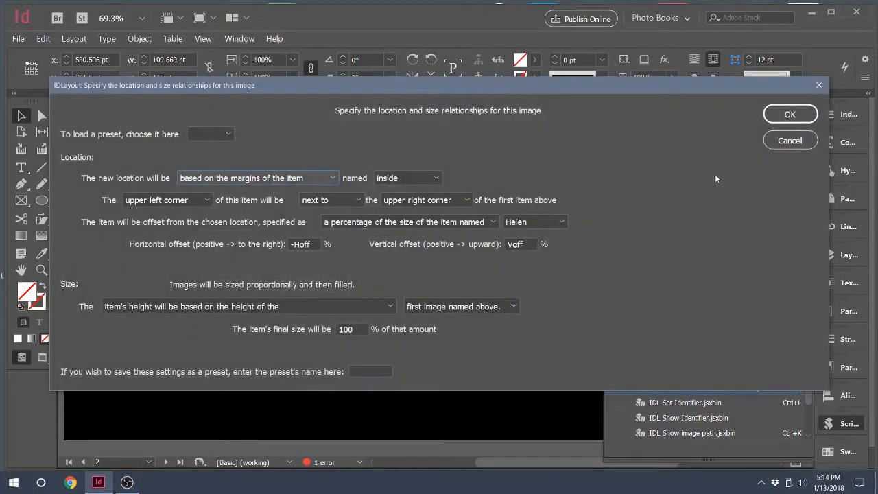
left_click(790, 115)
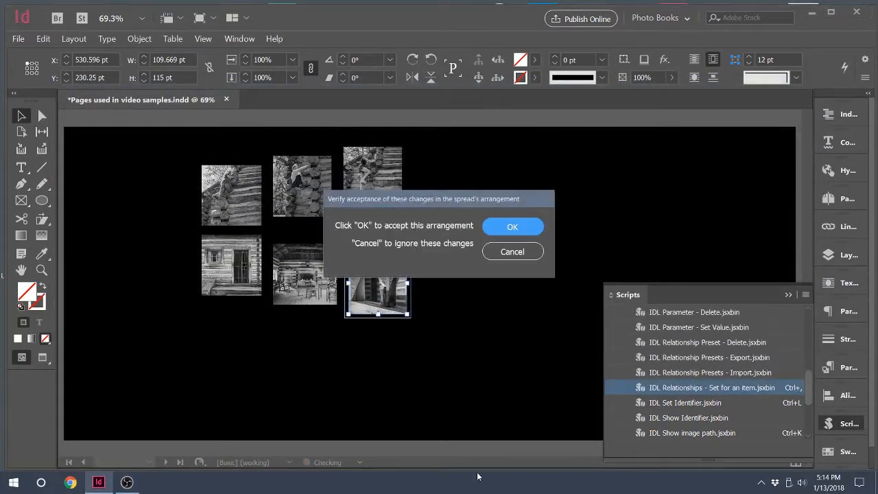
left_click(512, 226)
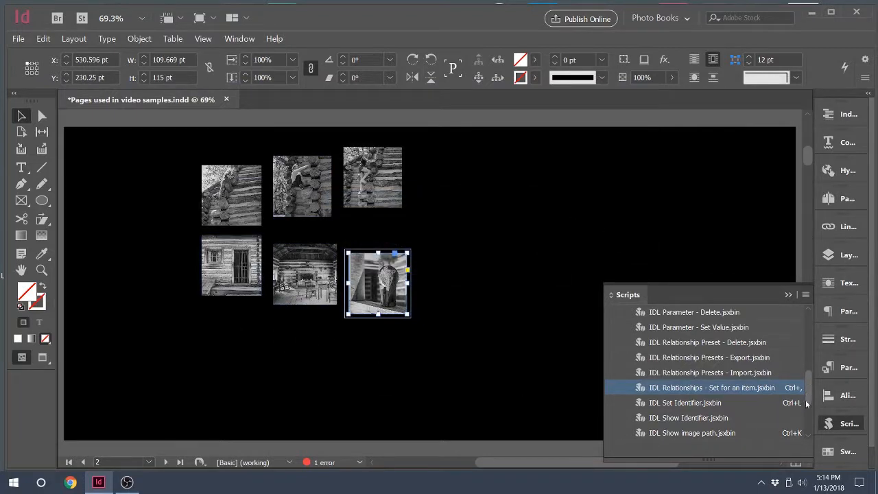
- Save the spread's current arrangement as a snapshot named snap3
left_click_drag(805, 400, 695, 422)
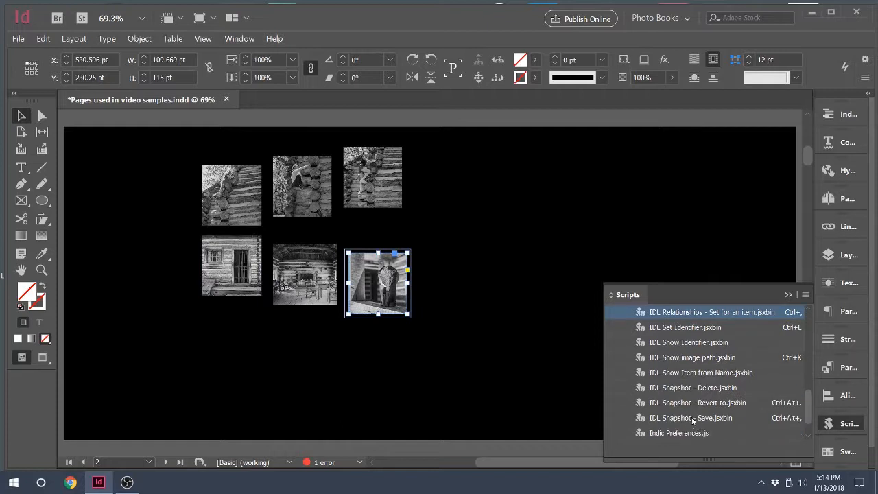
double_click(693, 418)
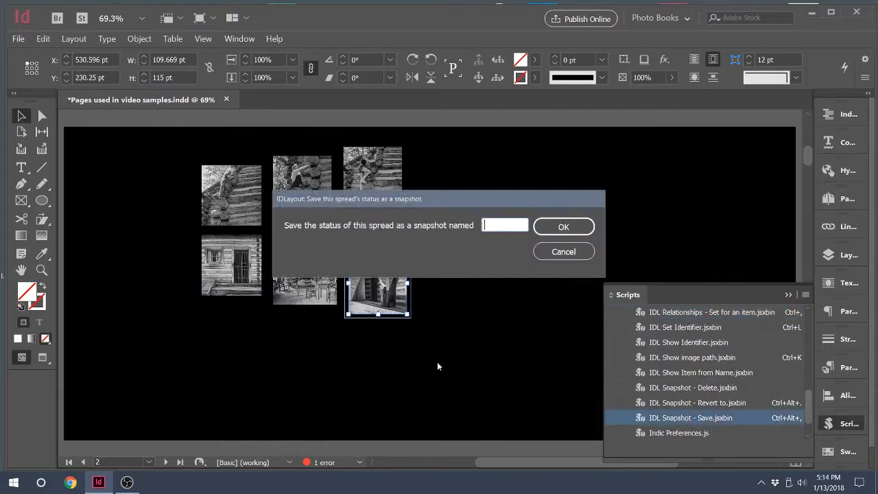
type("snap3")
key("Return")
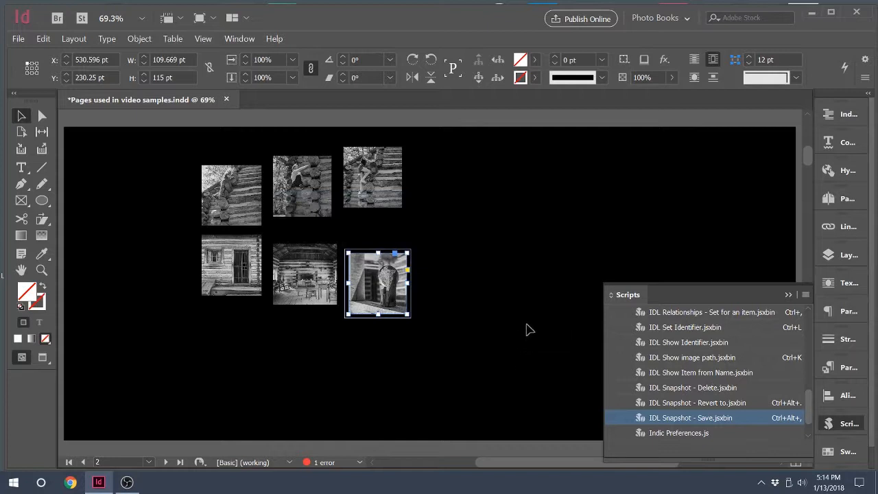
left_click(368, 198)
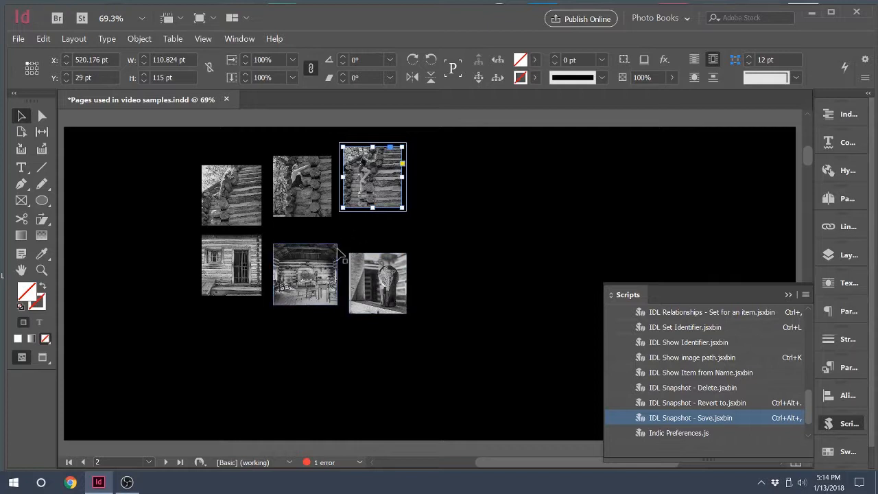
key("shift")
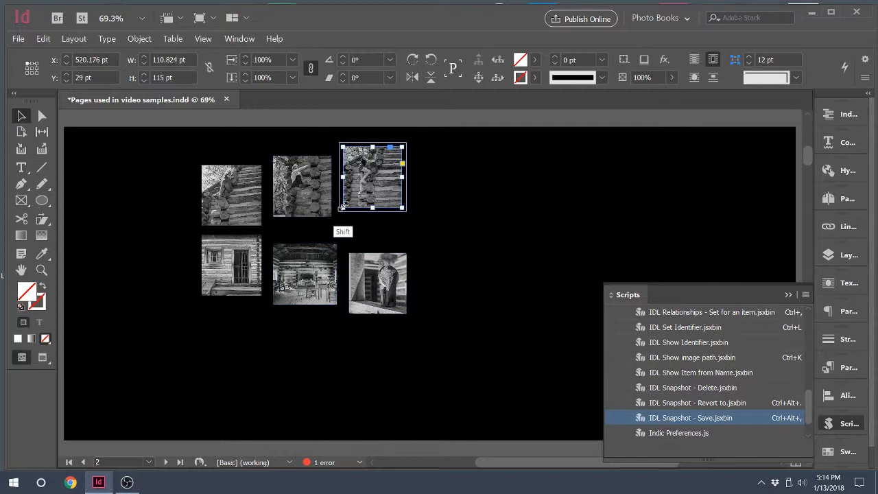
left_click_drag(341, 207, 330, 214)
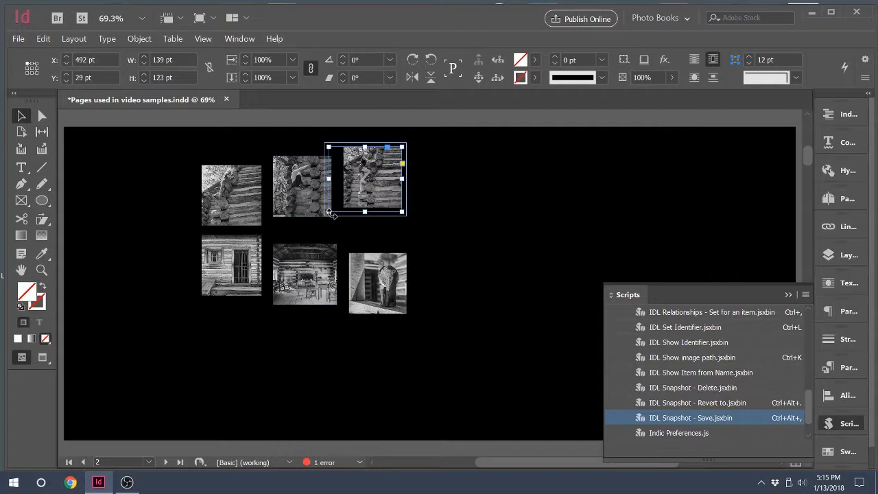
key("ctrl+alt+shift+c")
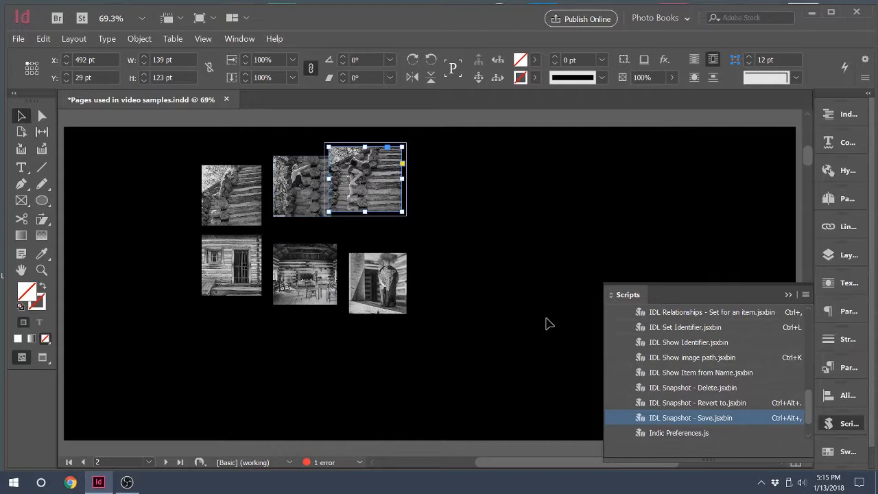
key("ctrl+alt+period")
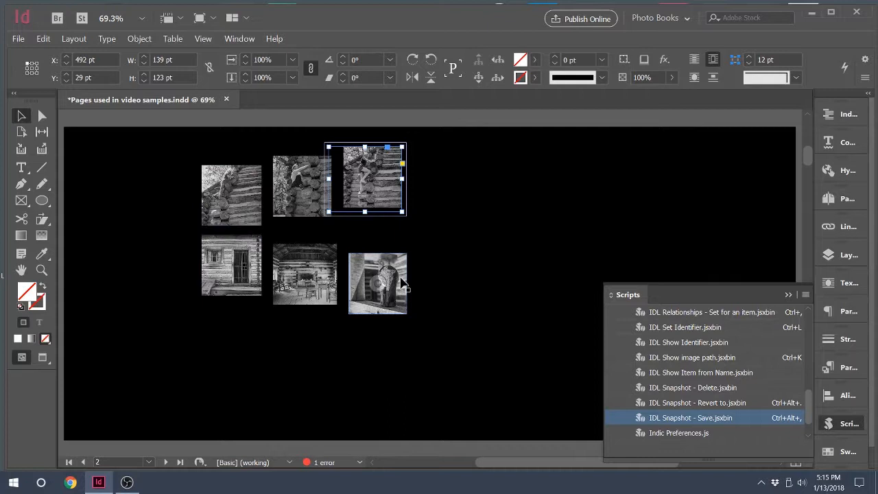
key("ctrl+alt+c")
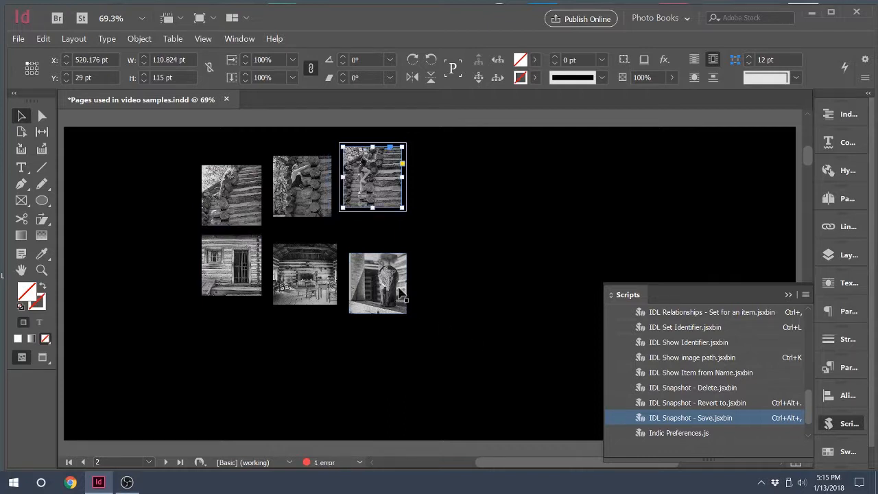
- Enlarge the frame of the rightmost image in the upper row to about 133 × 138 pt and fill it with its image
left_click_drag(344, 206, 327, 212)
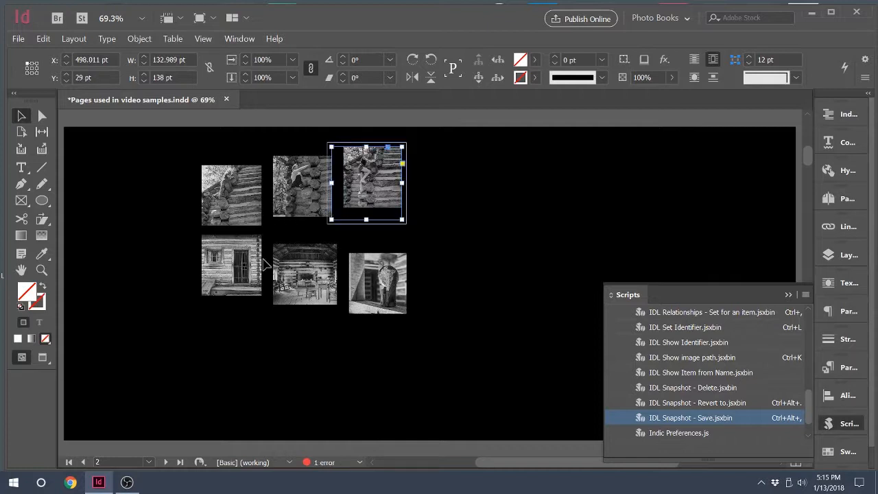
key("ctrl+alt+shift+c")
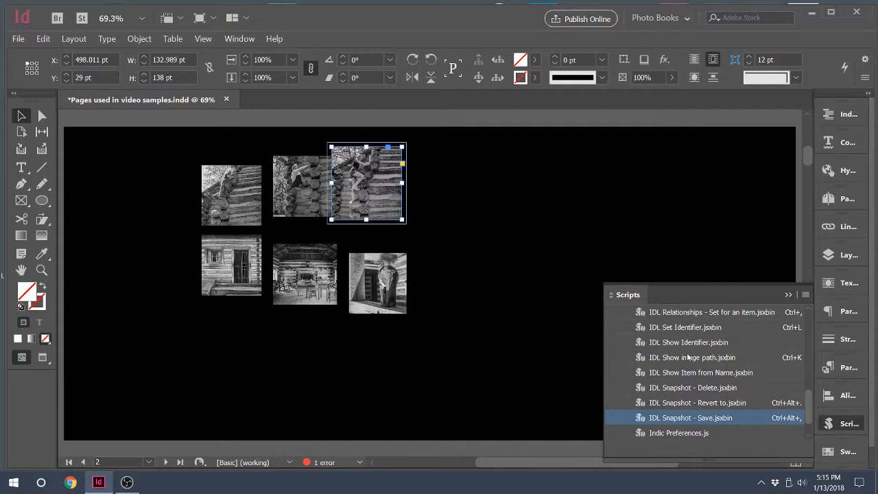
- Run the relationships script on the enlarged image with its existing settings and accept the resized spread arrangement
left_click(677, 312)
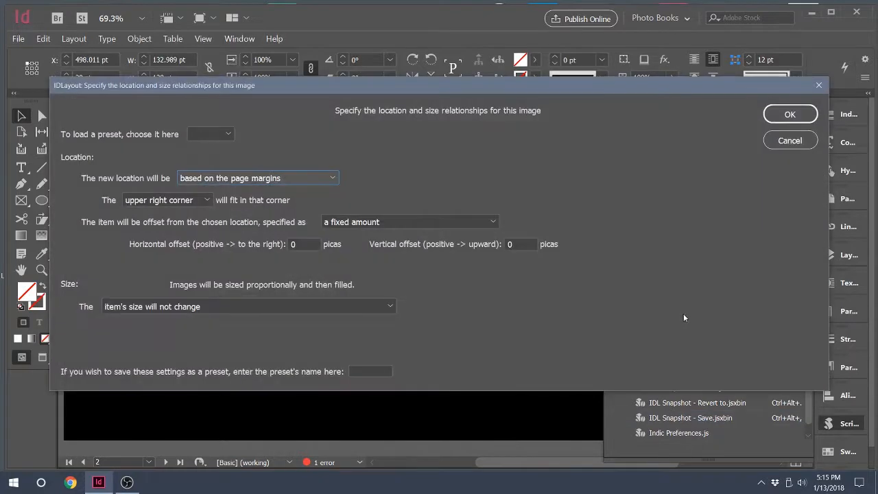
left_click(786, 116)
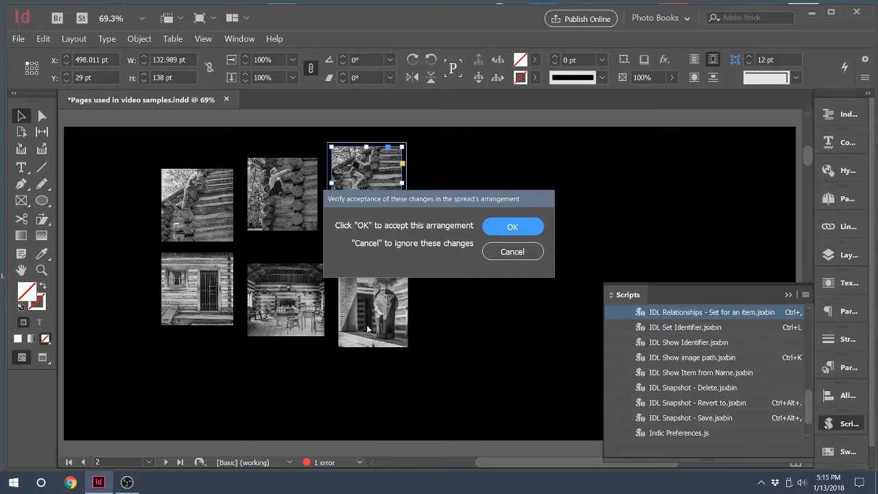
left_click(527, 230)
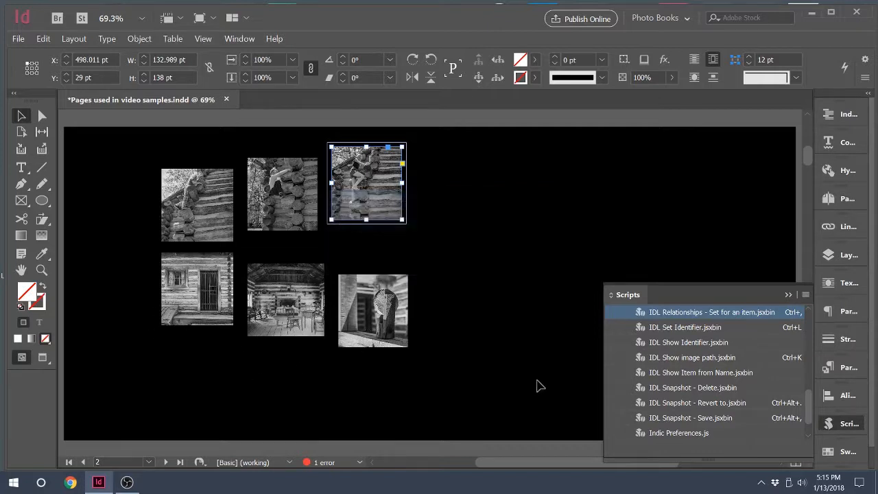
- Save the arrangement with the enlarged images as a snapshot named sbap4
double_click(708, 418)
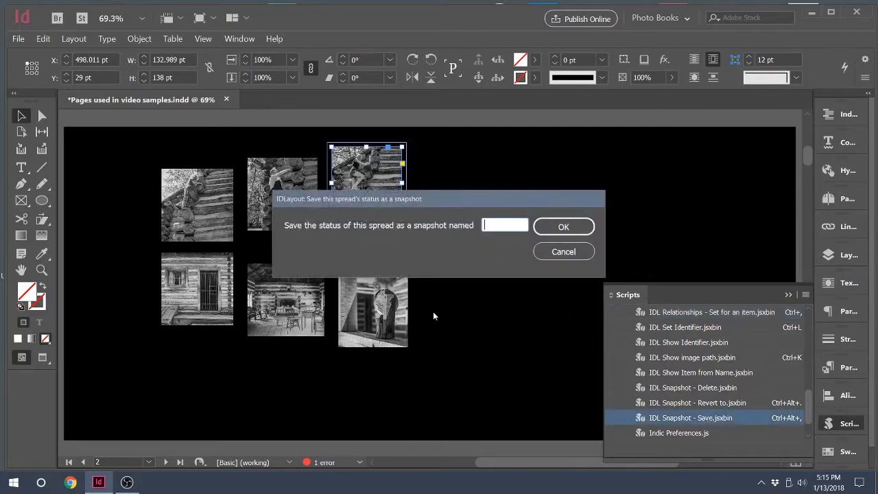
type("sbap4")
key("Return")
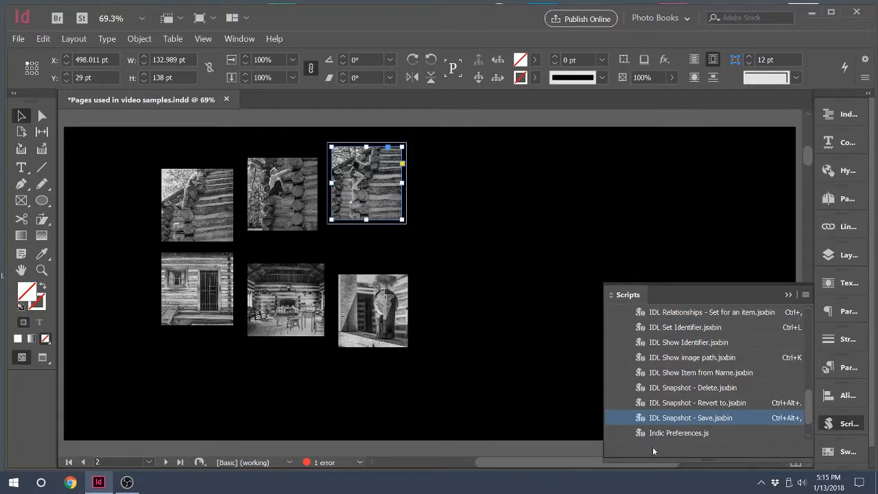
- Restore the spread to its original arrangement from the snapshot named Start
double_click(707, 404)
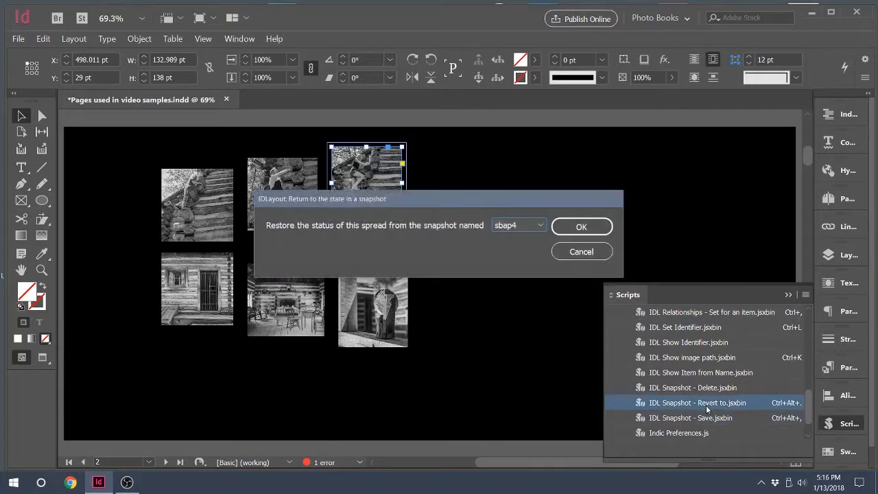
left_click(540, 226)
left_click(527, 296)
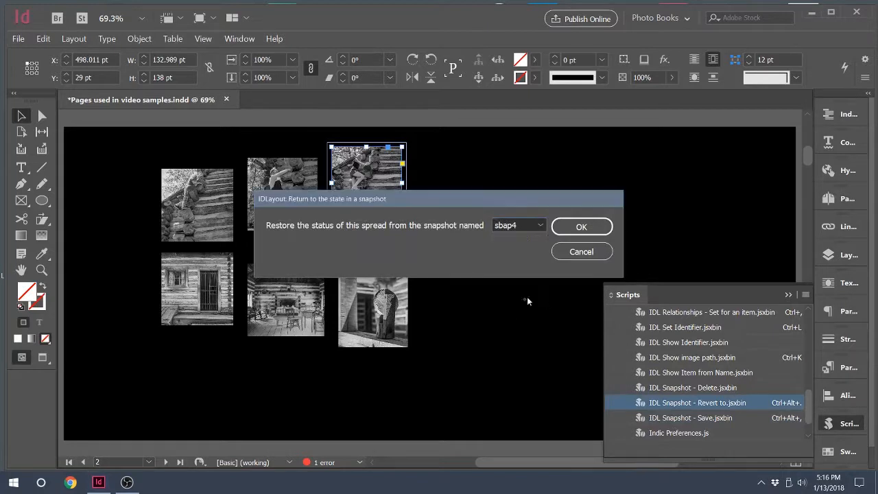
left_click(582, 227)
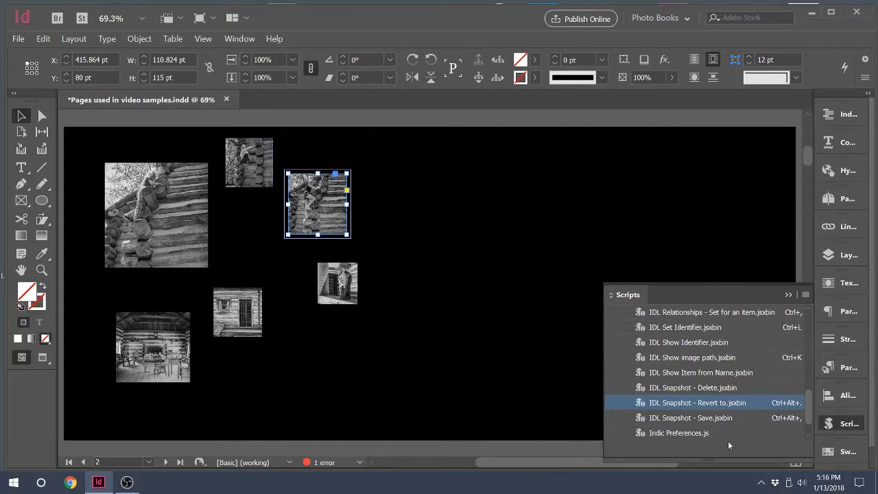
- Revert the spread to the arrangement saved in the snapshot snap1
double_click(701, 407)
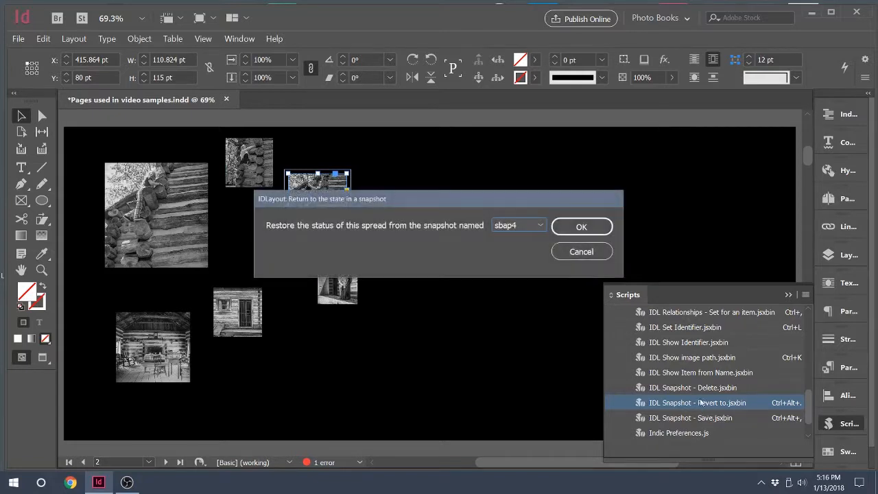
left_click(539, 227)
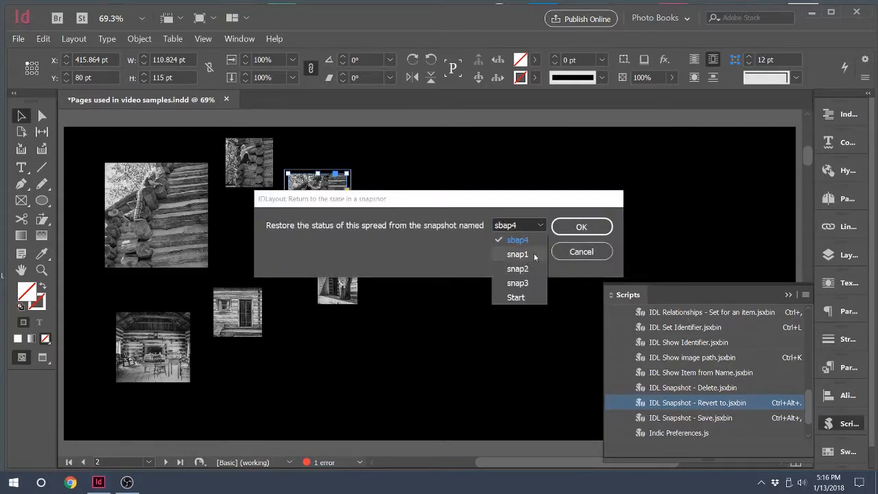
left_click(531, 255)
left_click(585, 226)
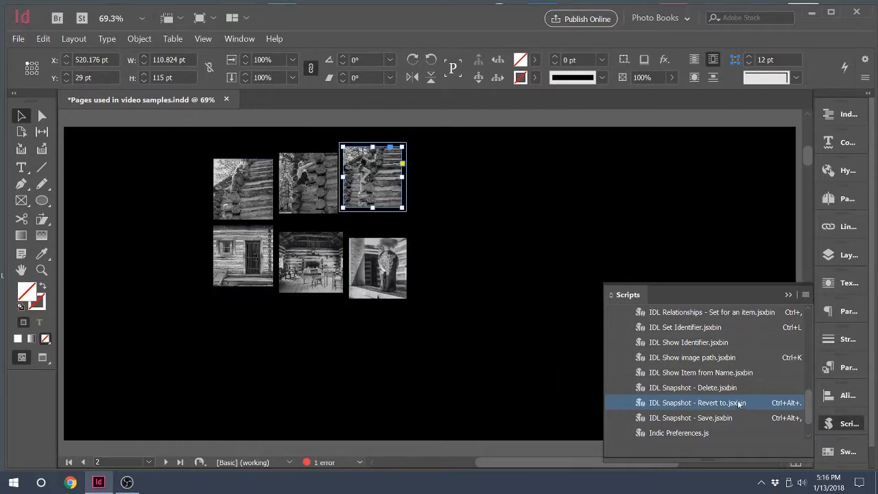
- Revert the spread to the more widely spaced arrangement saved in the snapshot snap2
double_click(720, 404)
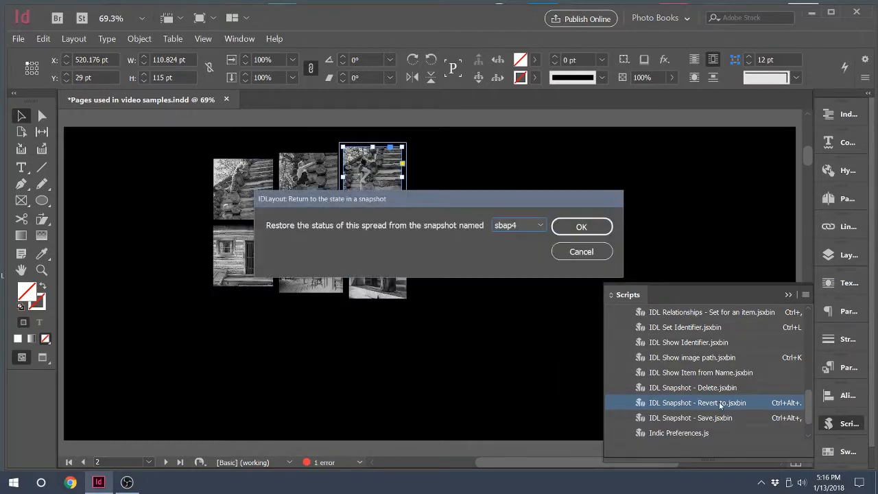
left_click(540, 226)
left_click(520, 269)
left_click(569, 227)
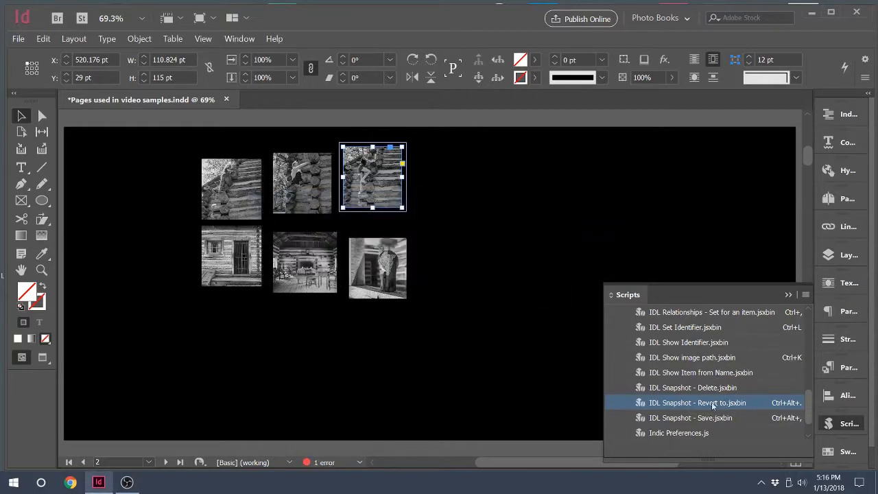
- Revert the spread to the arrangement with the changed vertical offset saved in the snapshot snap3
double_click(712, 403)
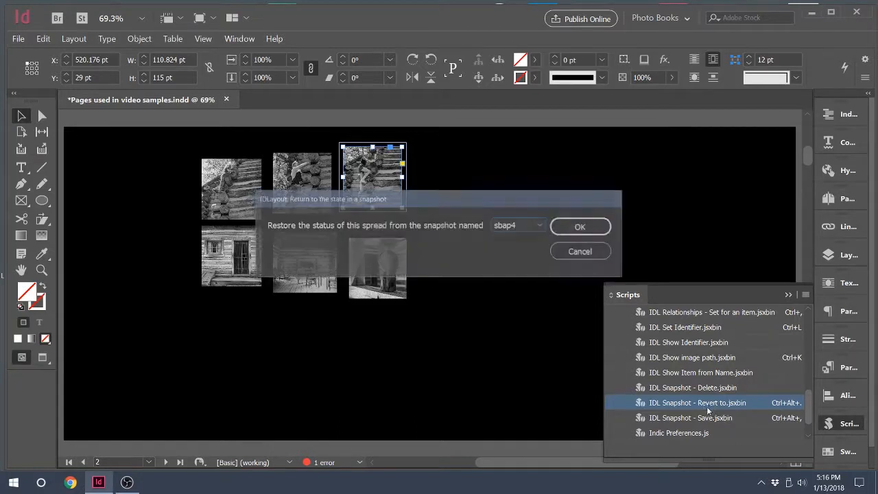
left_click(539, 226)
left_click(525, 282)
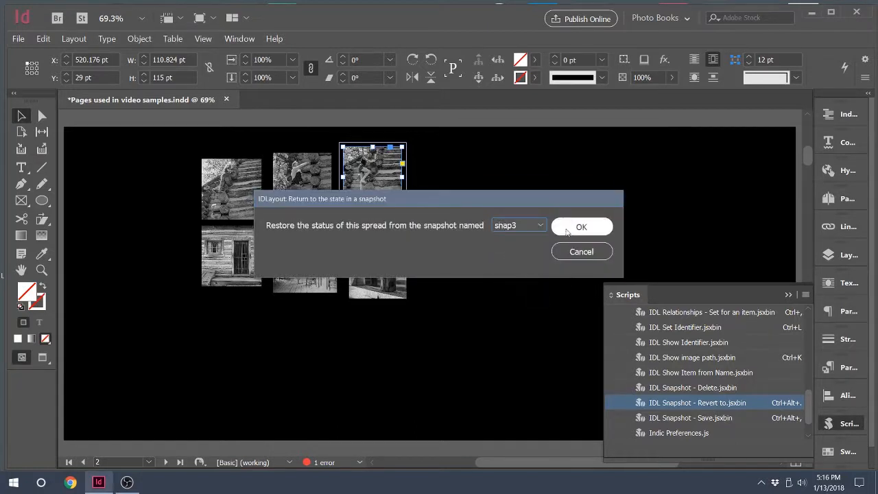
left_click(571, 227)
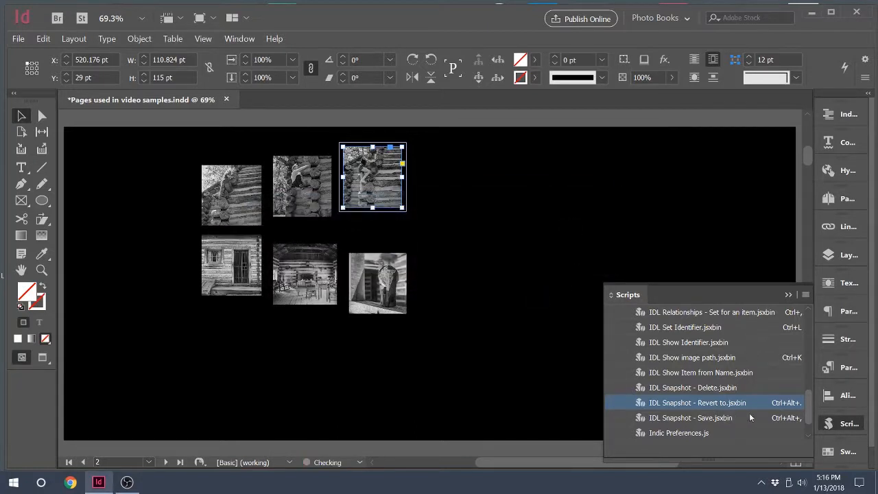
- Restore the spread with the enlarged images from the snapshot sbap4
double_click(709, 403)
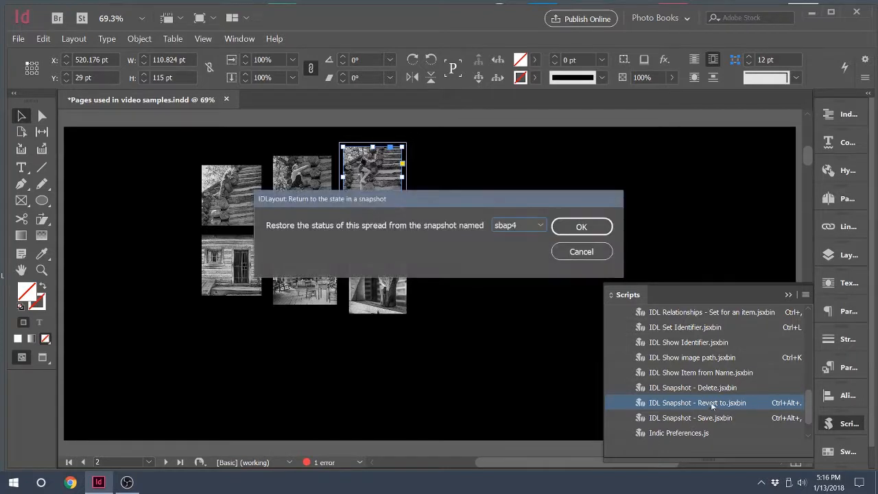
left_click(521, 225)
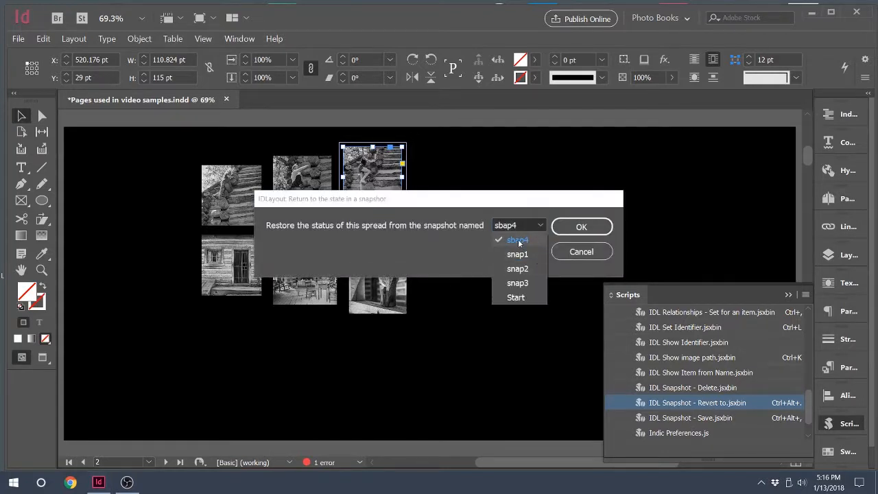
left_click(542, 243)
left_click(597, 229)
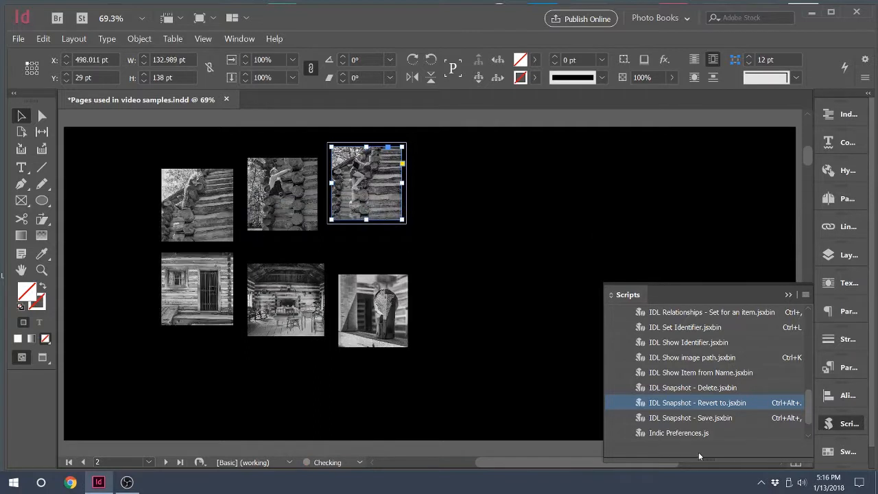